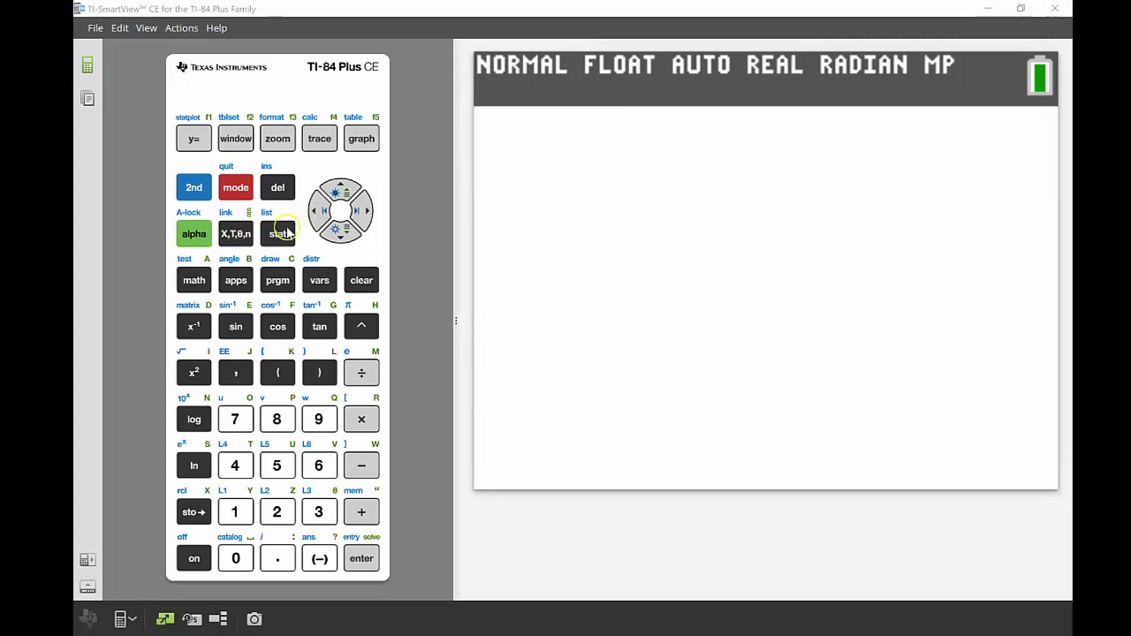
- Open the statistics list editor to show the stored data lists
{"action": "left_click", "coordinate": [278, 239]}
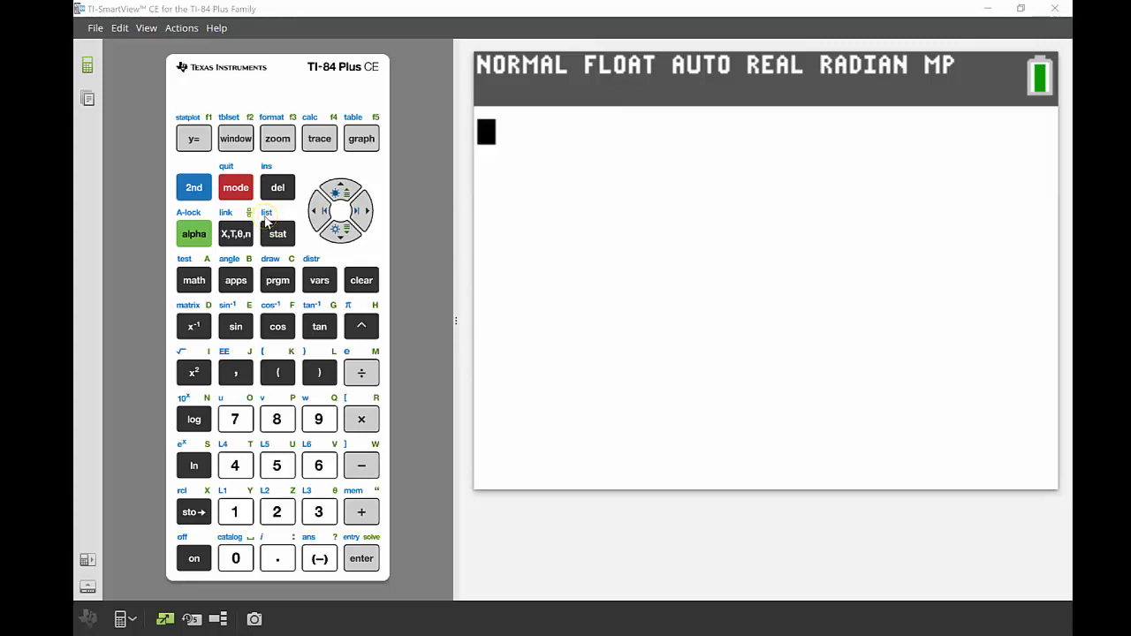
{"action": "left_click", "coordinate": [278, 234]}
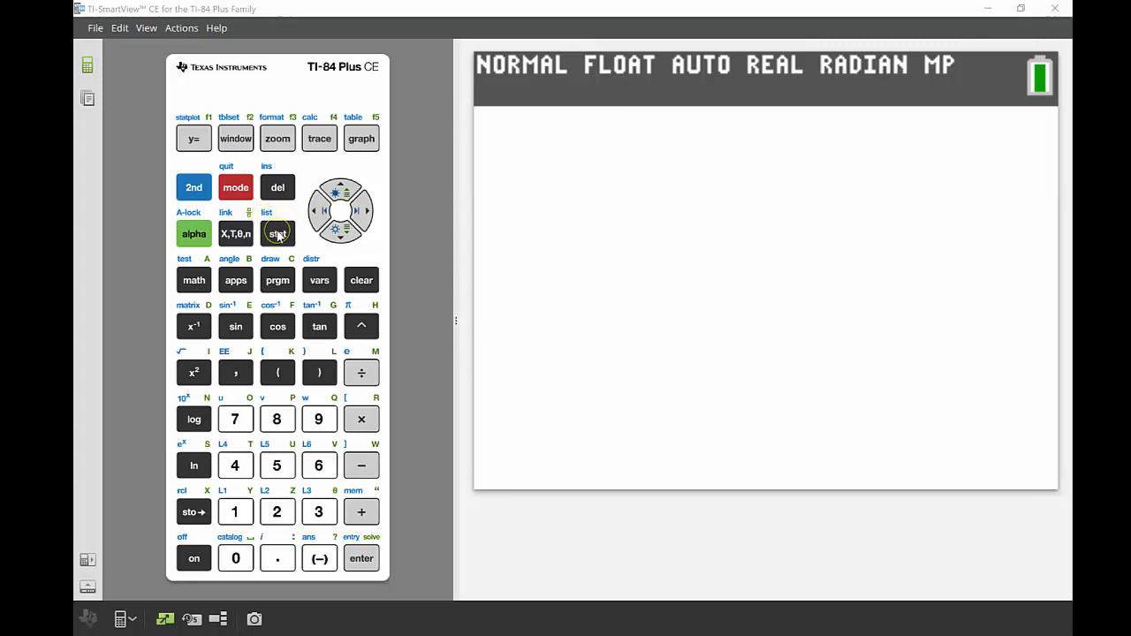
{"action": "left_click", "coordinate": [278, 235]}
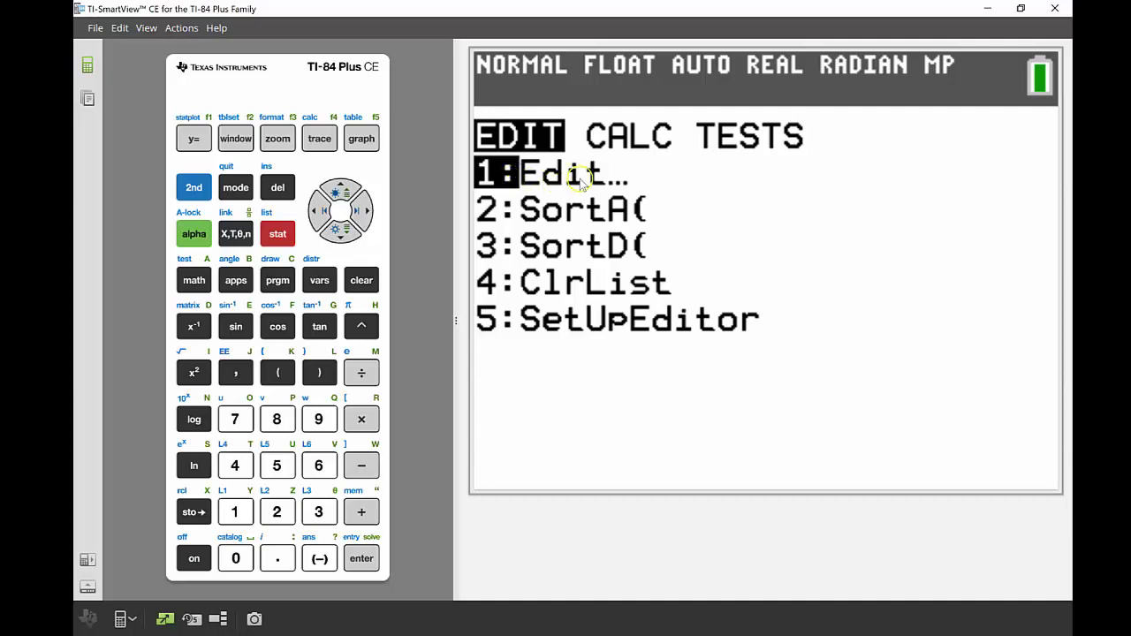
{"action": "left_click", "coordinate": [360, 561]}
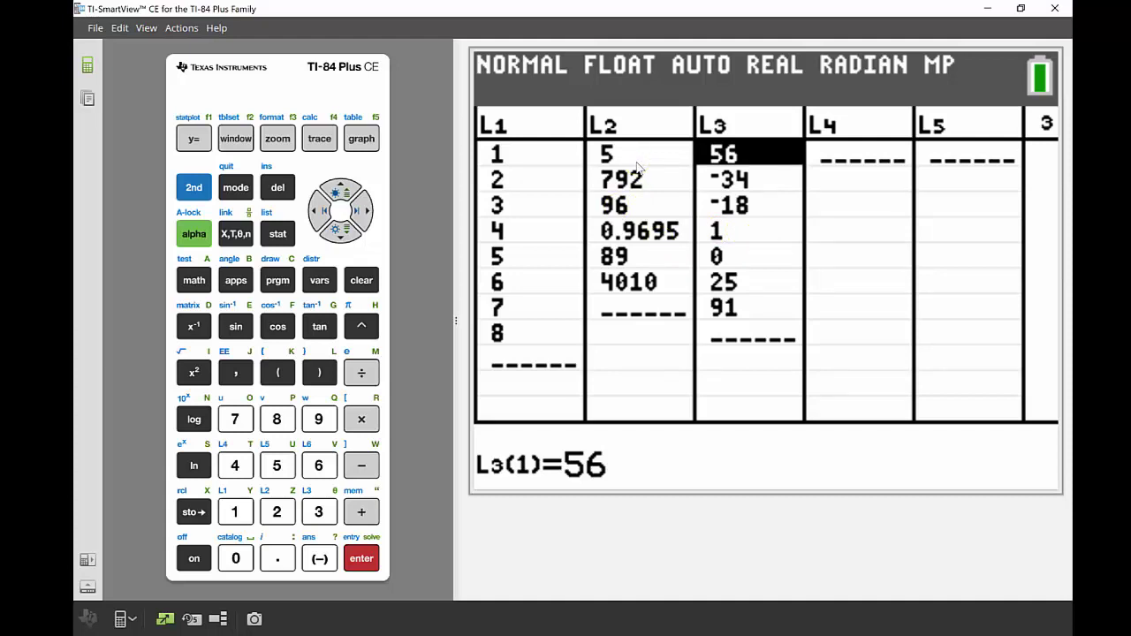
- Clear all entries from list L1 while keeping the list itself in the editor
{"action": "left_click", "coordinate": [616, 155]}
{"action": "left_click", "coordinate": [315, 214]}
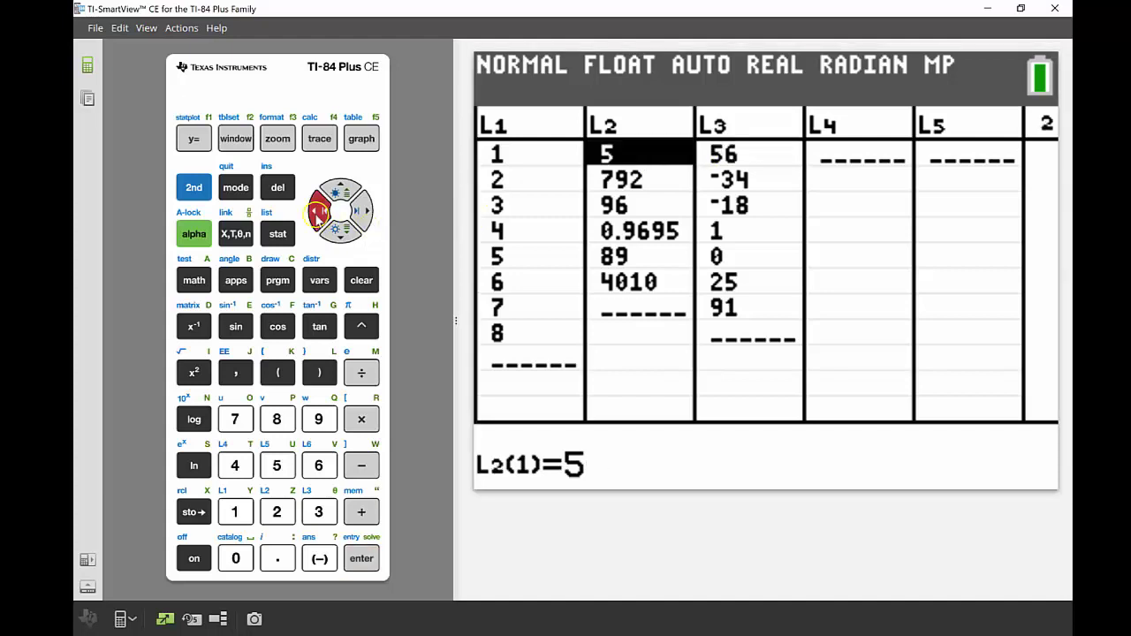
{"action": "left_click", "coordinate": [315, 215]}
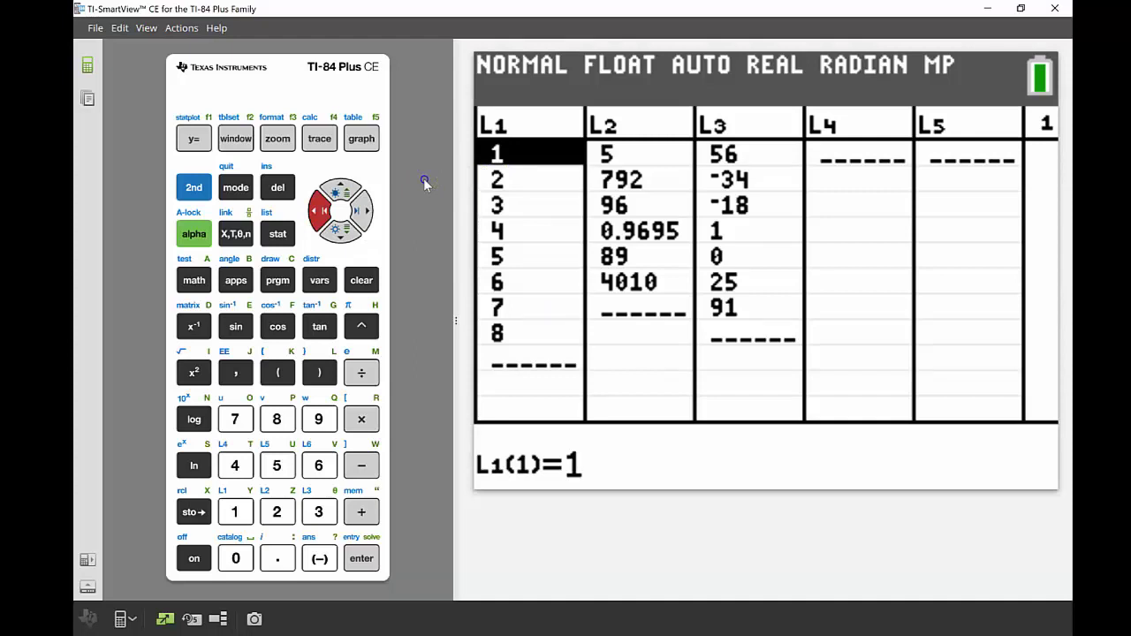
{"action": "left_click", "coordinate": [340, 189]}
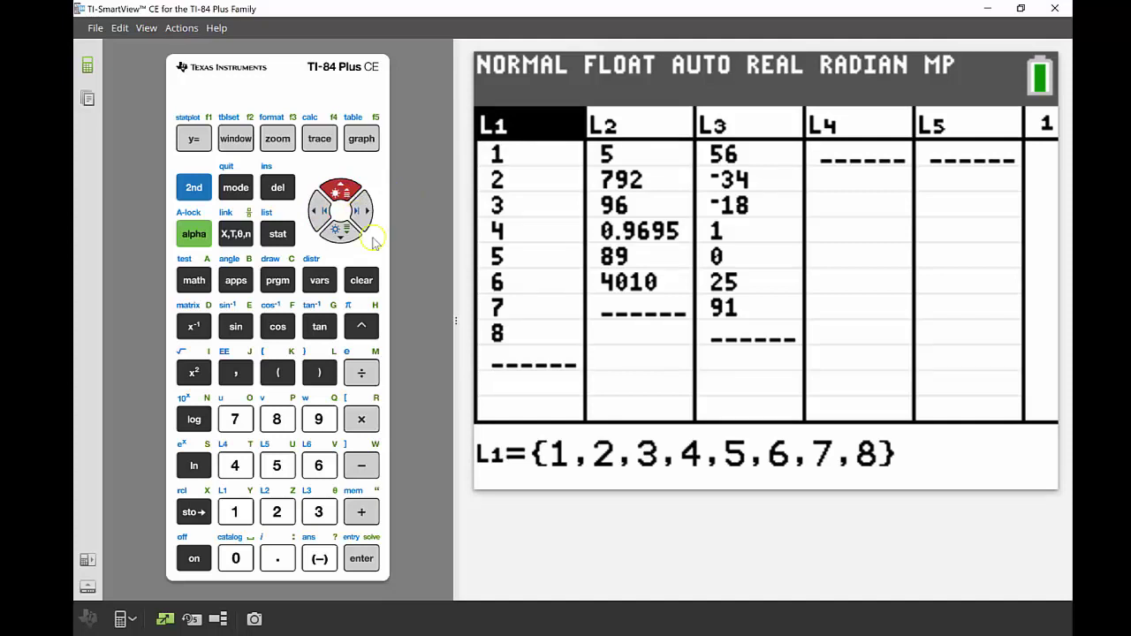
{"action": "left_click", "coordinate": [361, 280]}
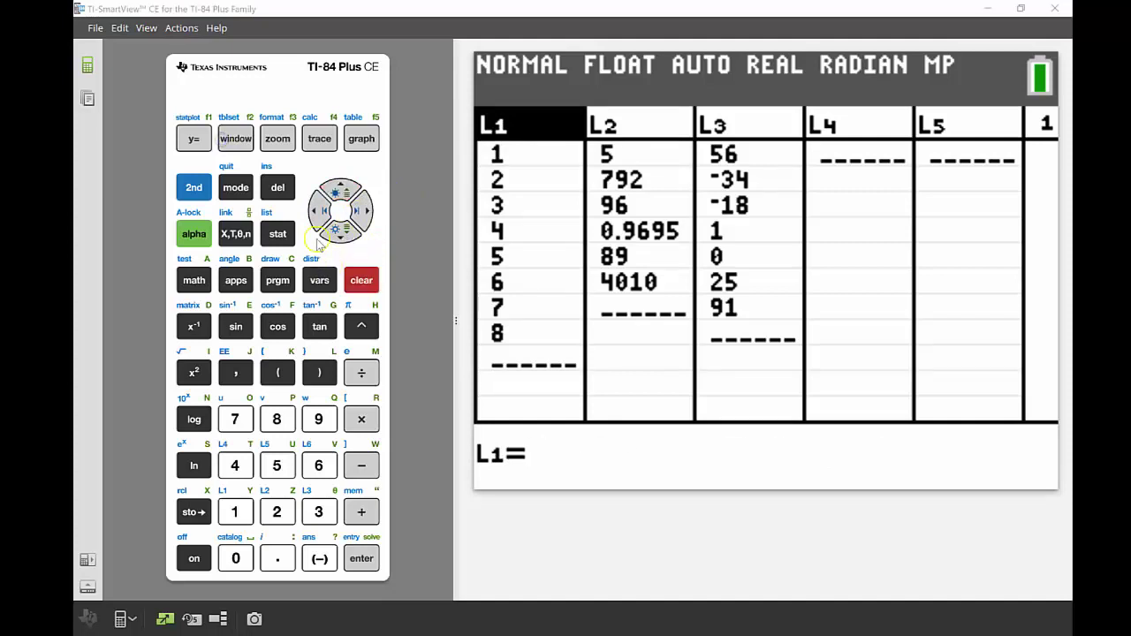
{"action": "left_click", "coordinate": [340, 235]}
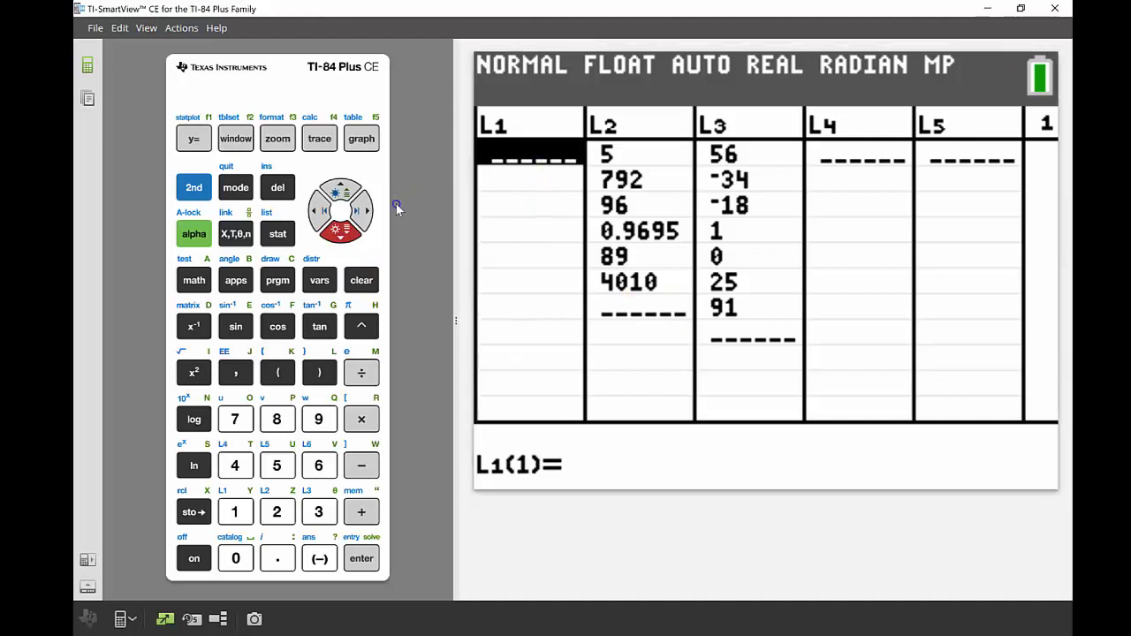
- Clear all entries from list L2 while keeping its column in the editor
{"action": "left_click", "coordinate": [360, 213]}
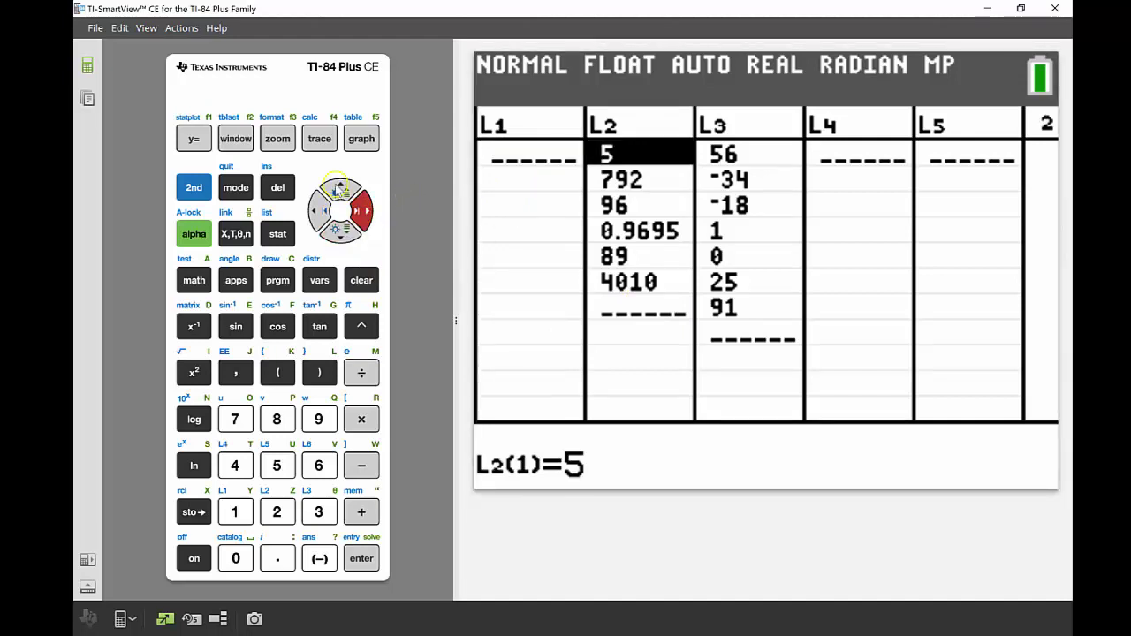
{"action": "left_click", "coordinate": [339, 189]}
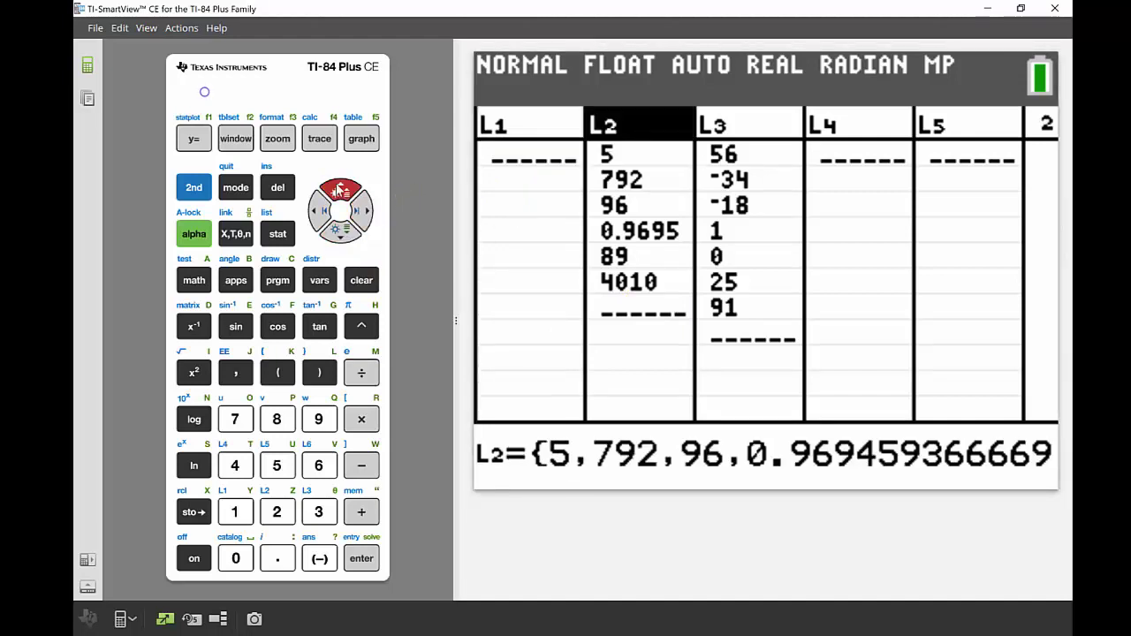
{"action": "left_click", "coordinate": [359, 279]}
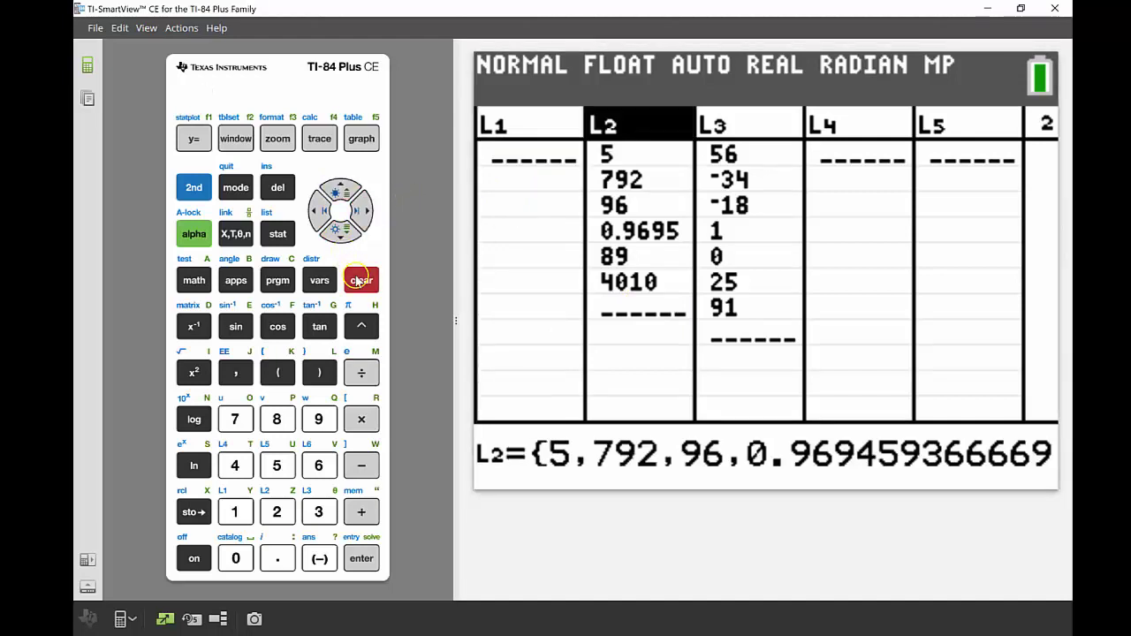
{"action": "left_click", "coordinate": [336, 233]}
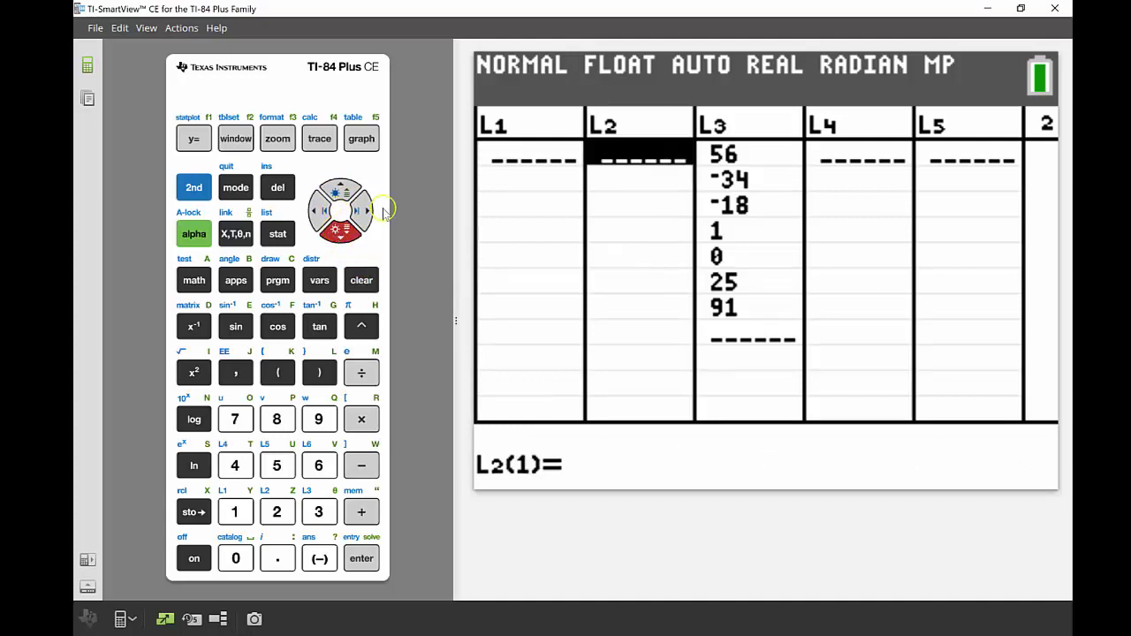
- Delete the entire L3 column from the list editor
{"action": "left_click", "coordinate": [357, 212]}
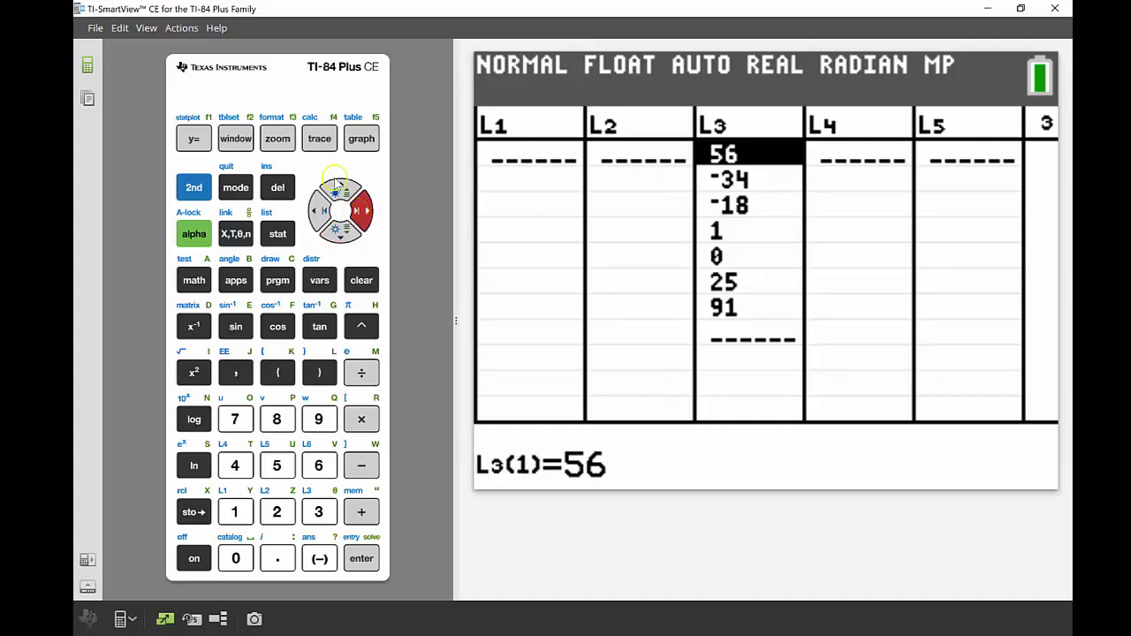
{"action": "left_click", "coordinate": [340, 186]}
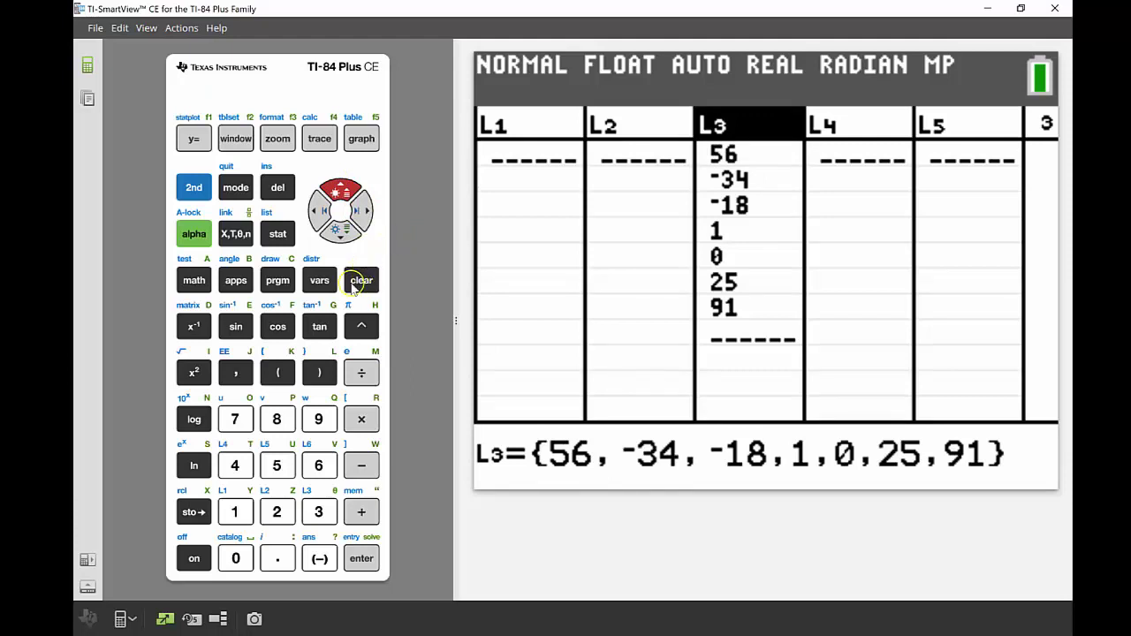
{"action": "left_click", "coordinate": [273, 195]}
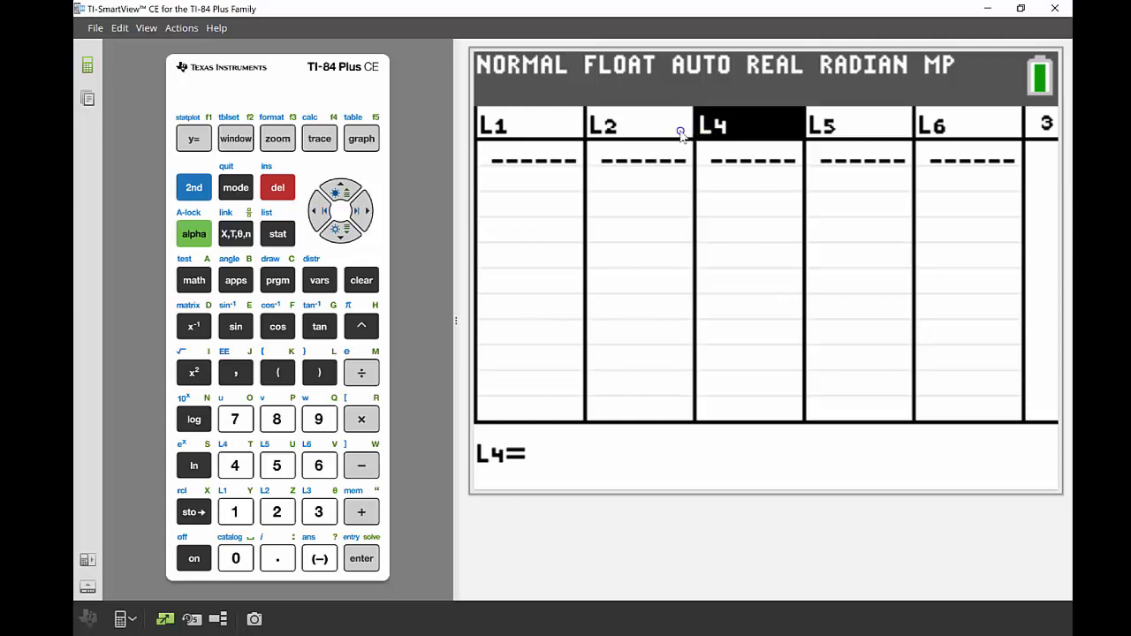
- Insert a list column between L2 and L4 and name it L3
{"action": "left_click", "coordinate": [195, 189]}
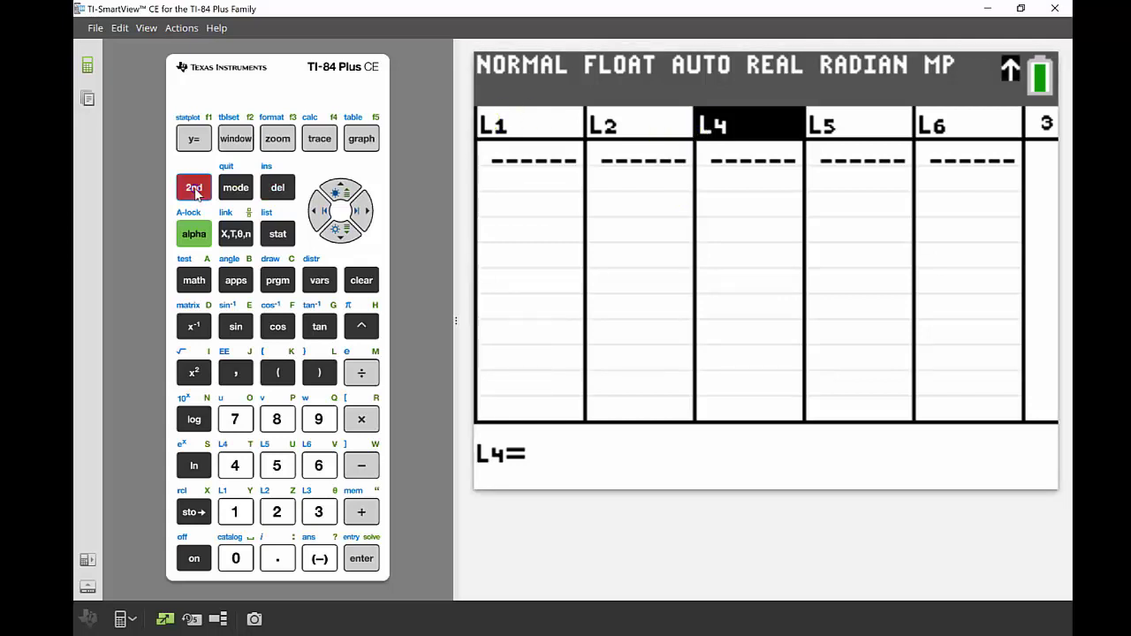
{"action": "left_click", "coordinate": [283, 191]}
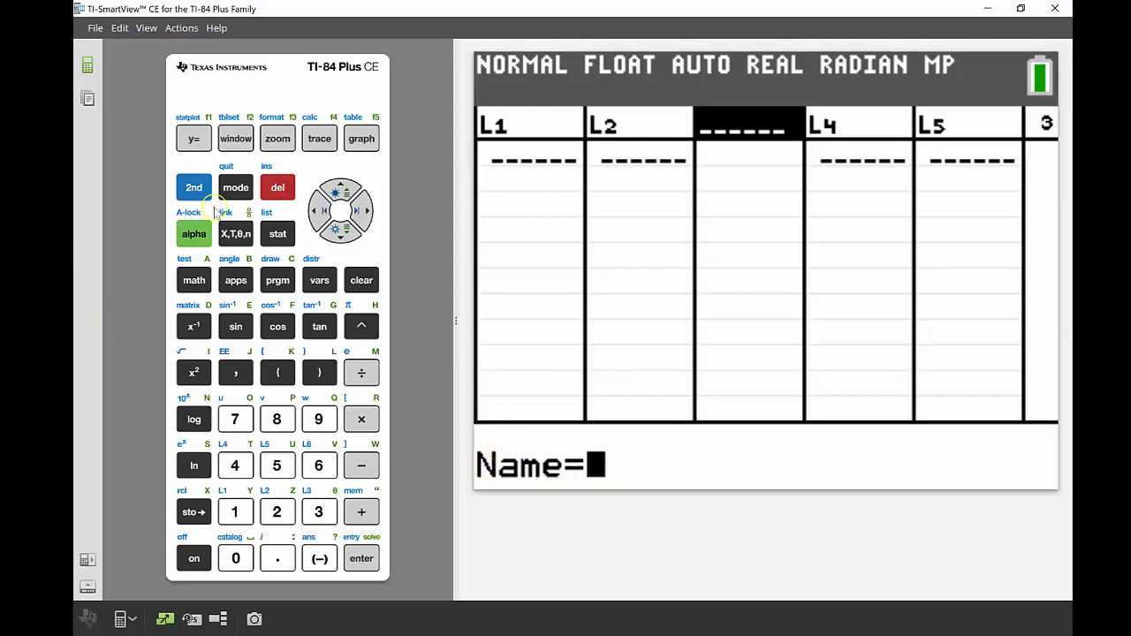
{"action": "left_click", "coordinate": [194, 187]}
{"action": "left_click", "coordinate": [319, 512]}
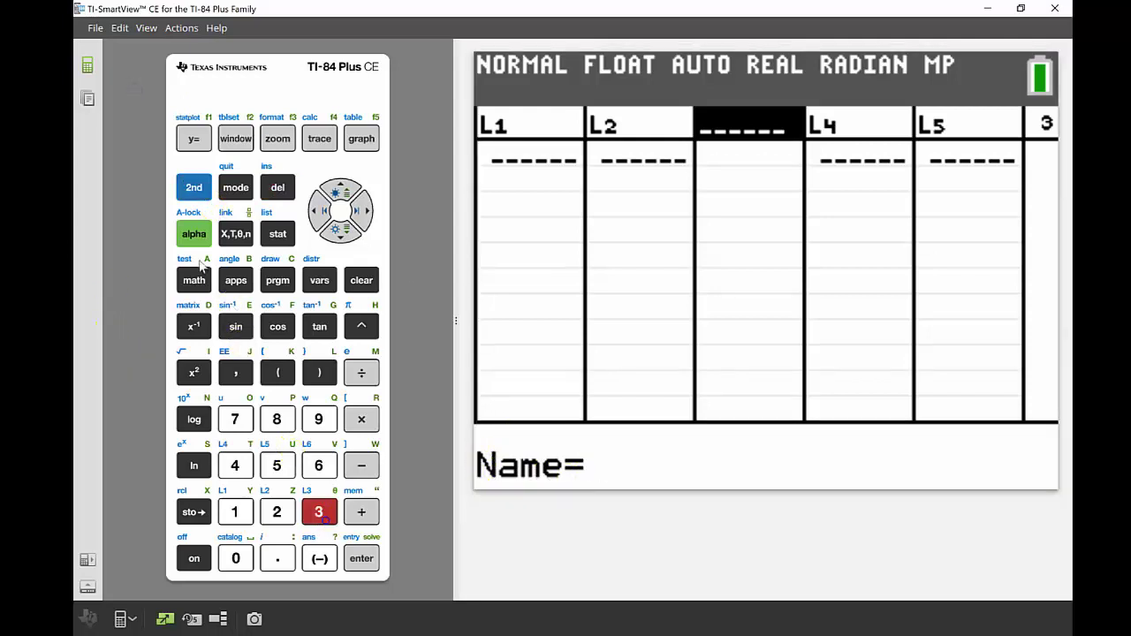
{"action": "left_click", "coordinate": [359, 559]}
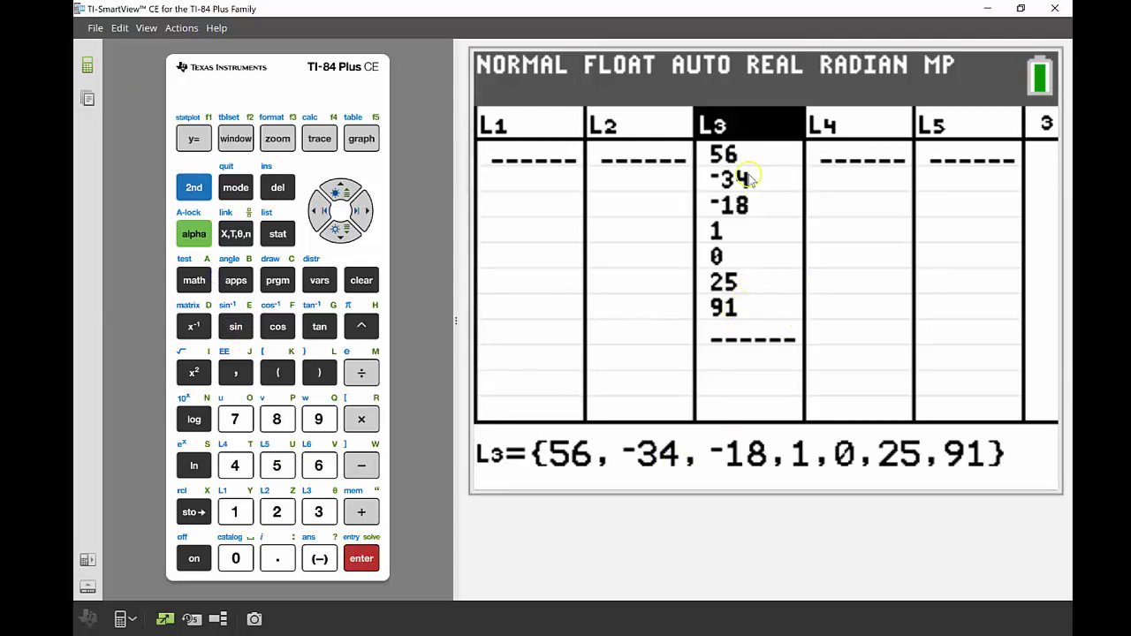
- Delete the reinserted L3 column from the list editor and return to a cleared home screen
{"action": "left_click", "coordinate": [278, 189]}
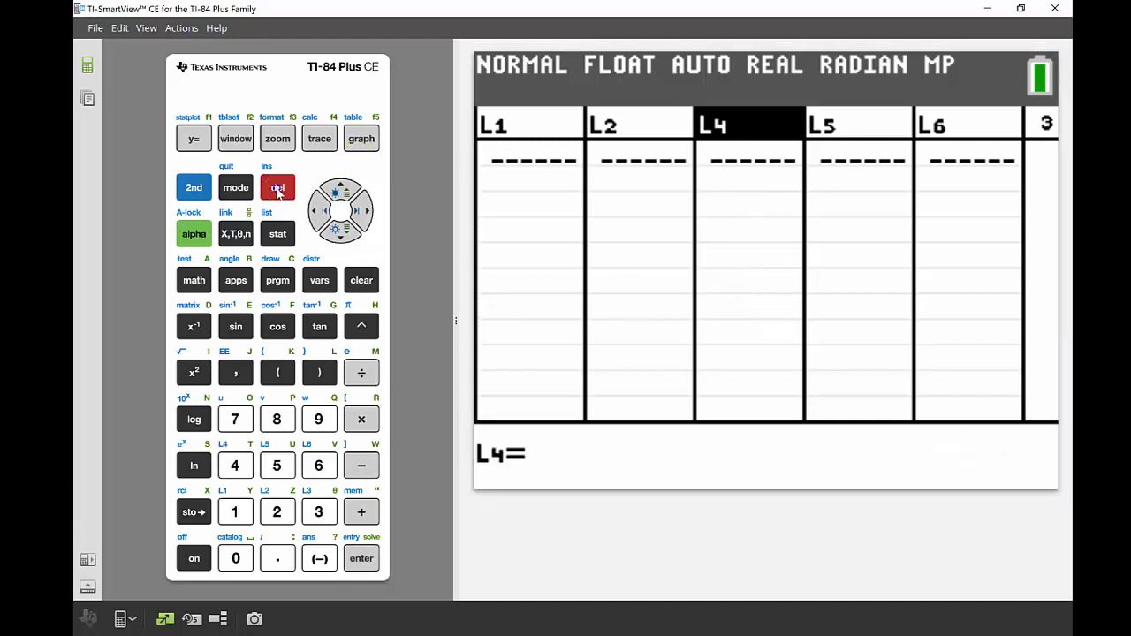
{"action": "left_click", "coordinate": [195, 189]}
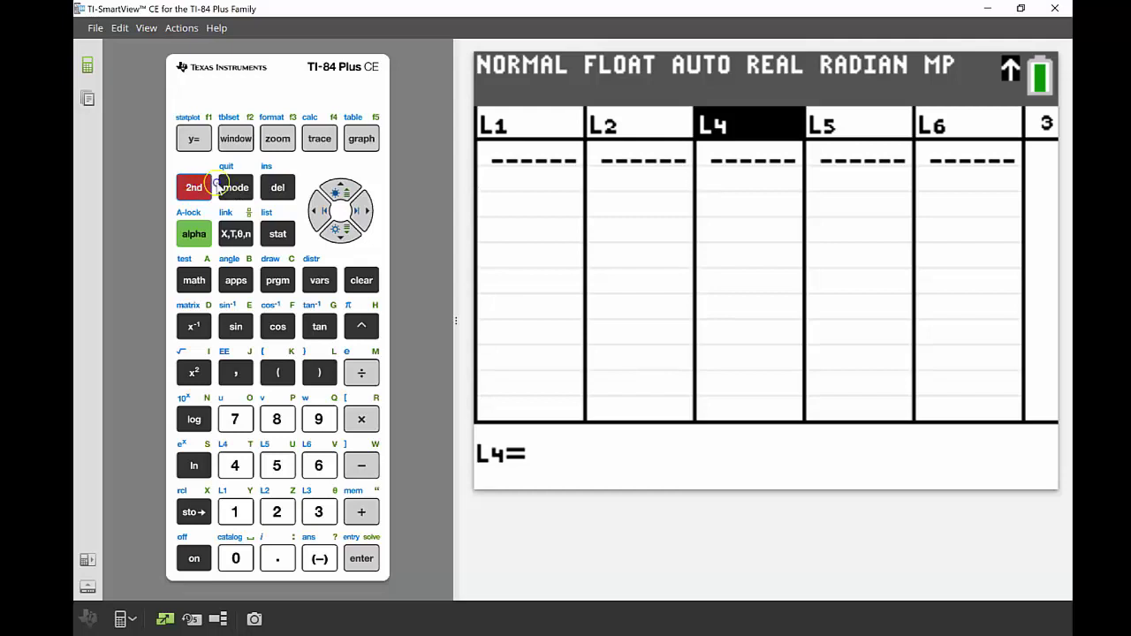
{"action": "left_click", "coordinate": [246, 190]}
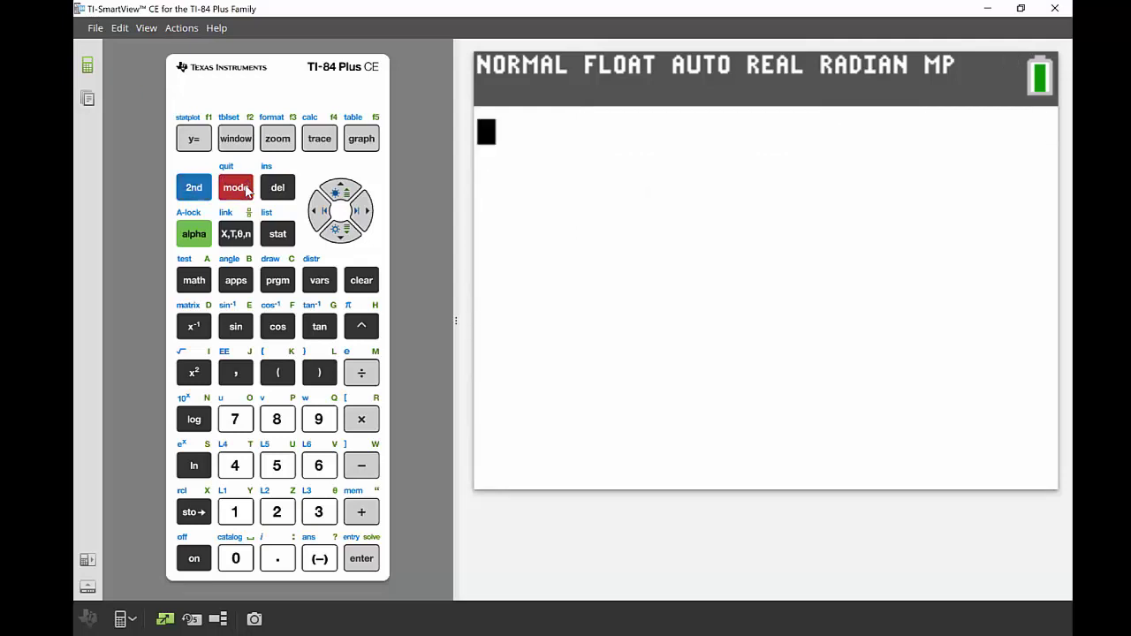
{"action": "left_click", "coordinate": [362, 280]}
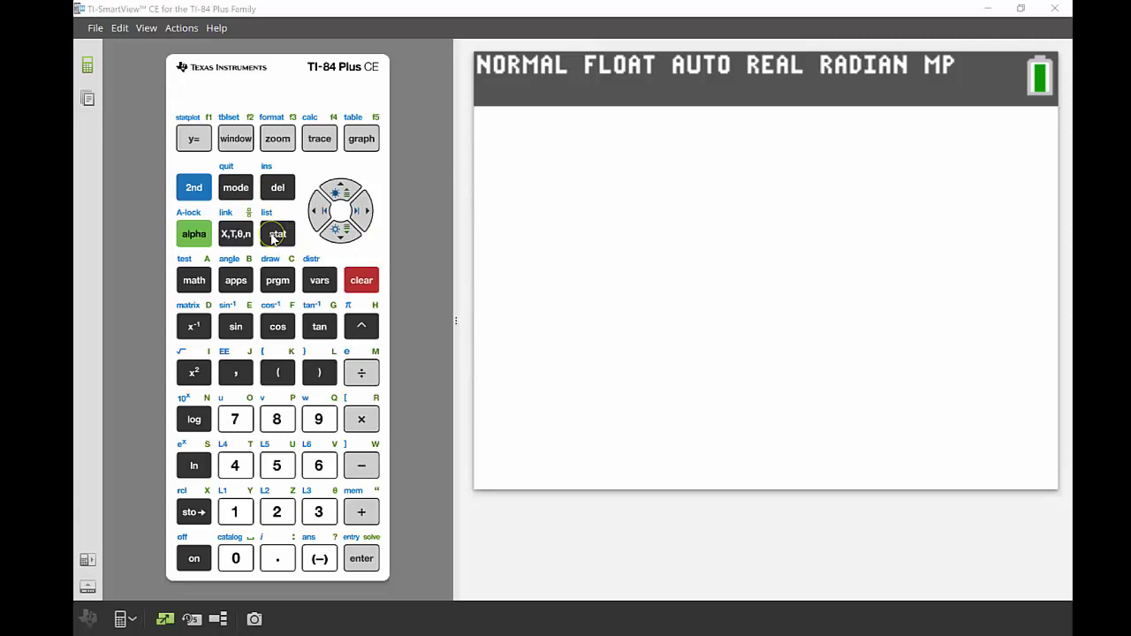
- Run SetUpEditor to restore the default list columns, and reopen the list editor to check L3
{"action": "left_click", "coordinate": [275, 235]}
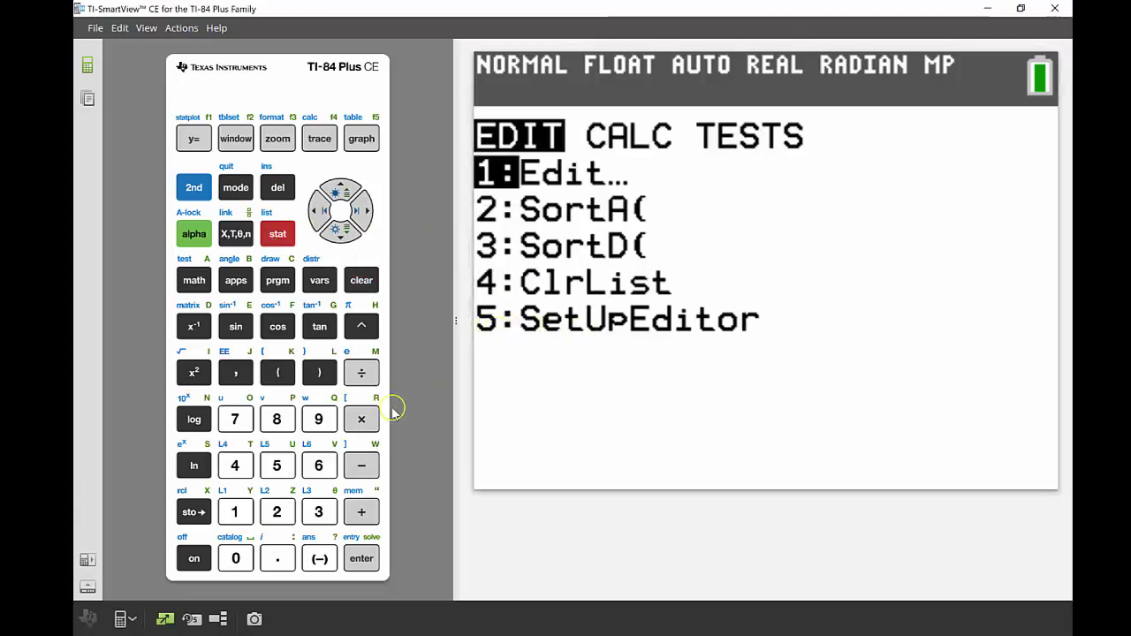
{"action": "left_click", "coordinate": [276, 465]}
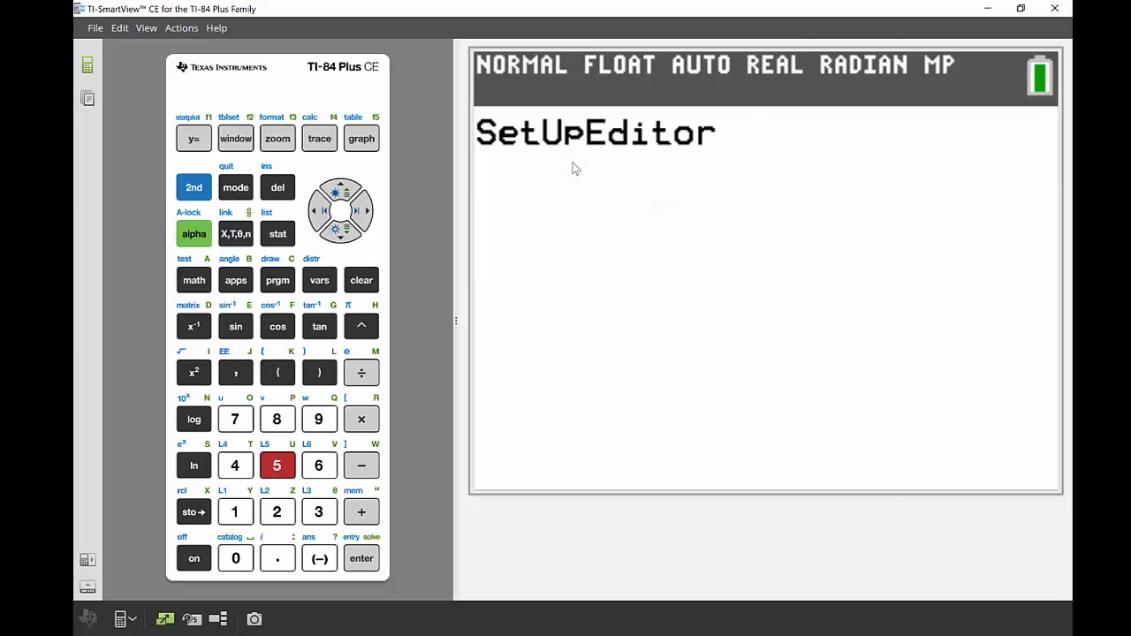
{"action": "left_click", "coordinate": [362, 564]}
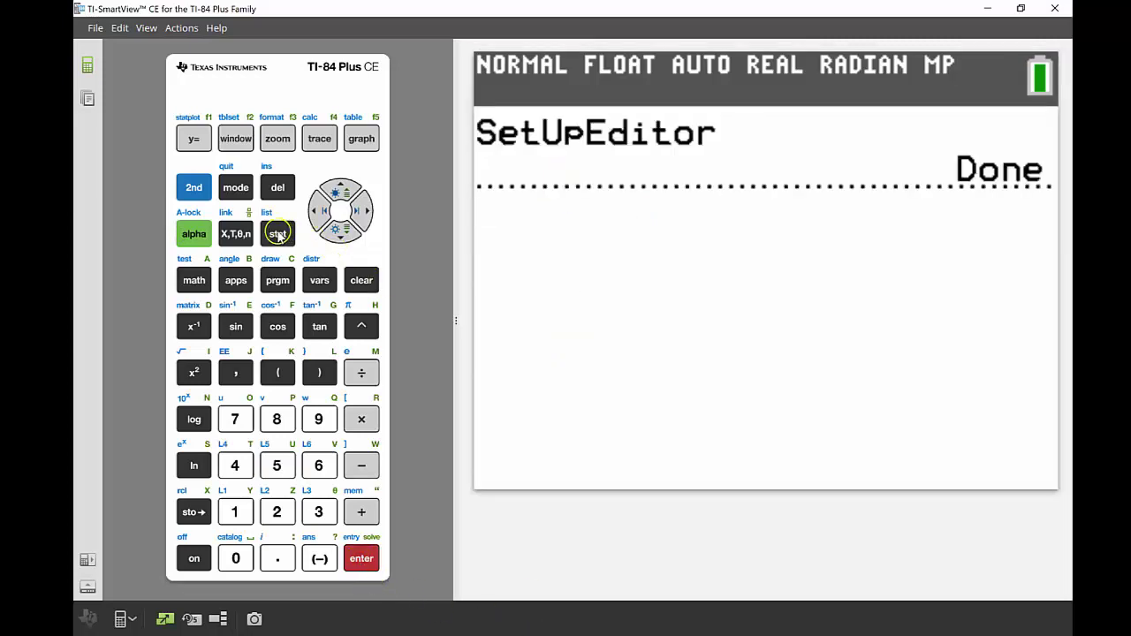
{"action": "left_click", "coordinate": [277, 234]}
{"action": "left_click", "coordinate": [364, 558]}
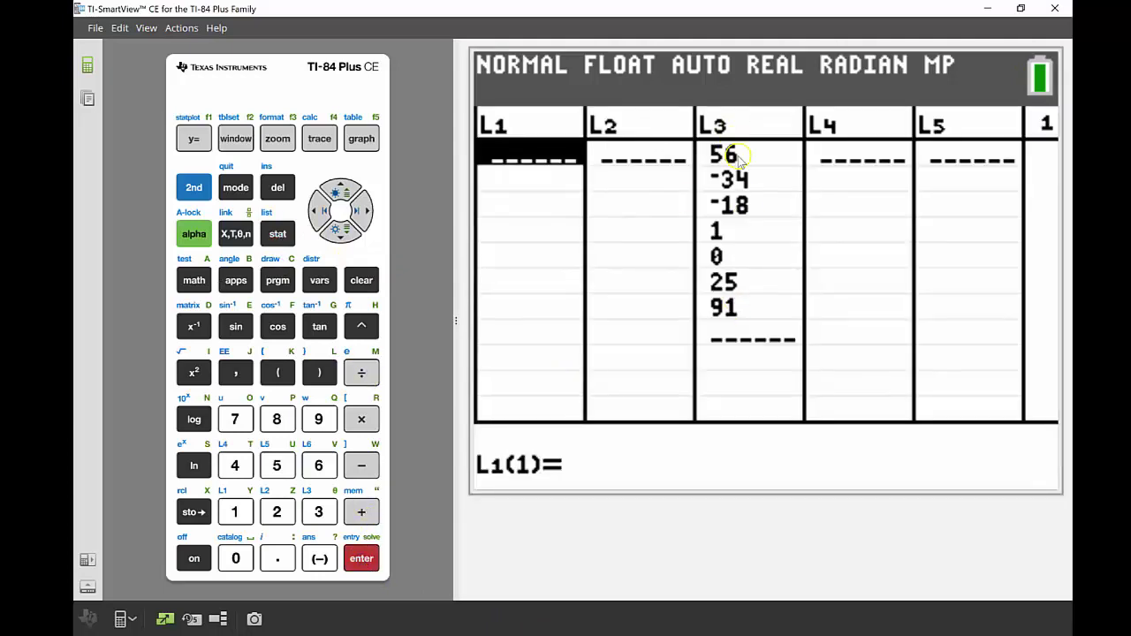
- Quit the list editor and run ClrList L3 from the home screen to empty that list
{"action": "left_click", "coordinate": [194, 187]}
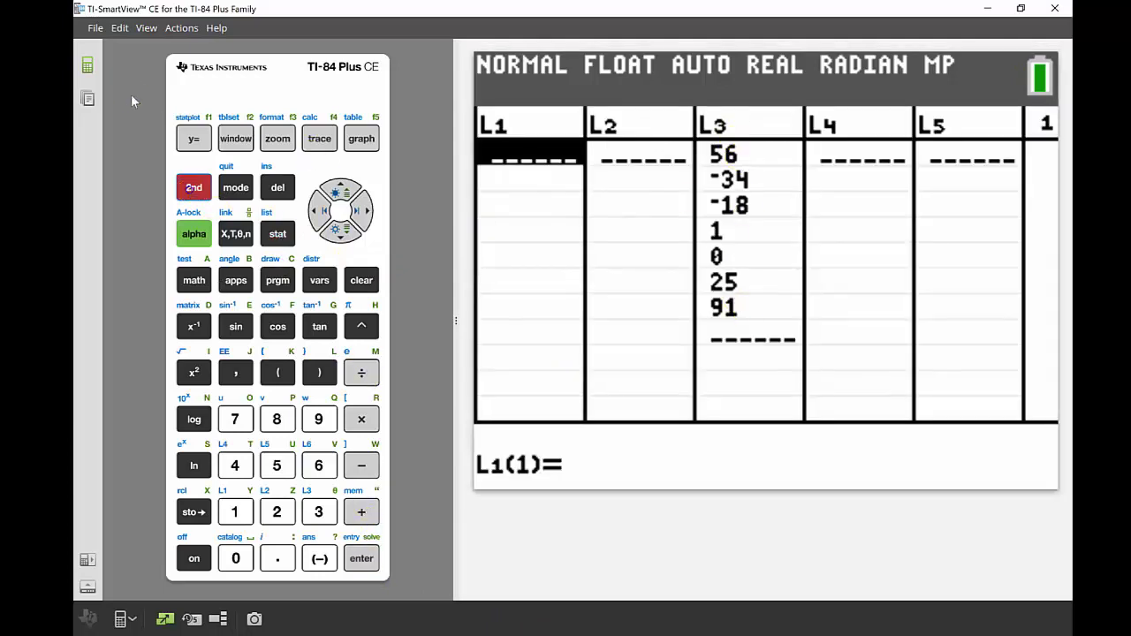
{"action": "left_click", "coordinate": [236, 188]}
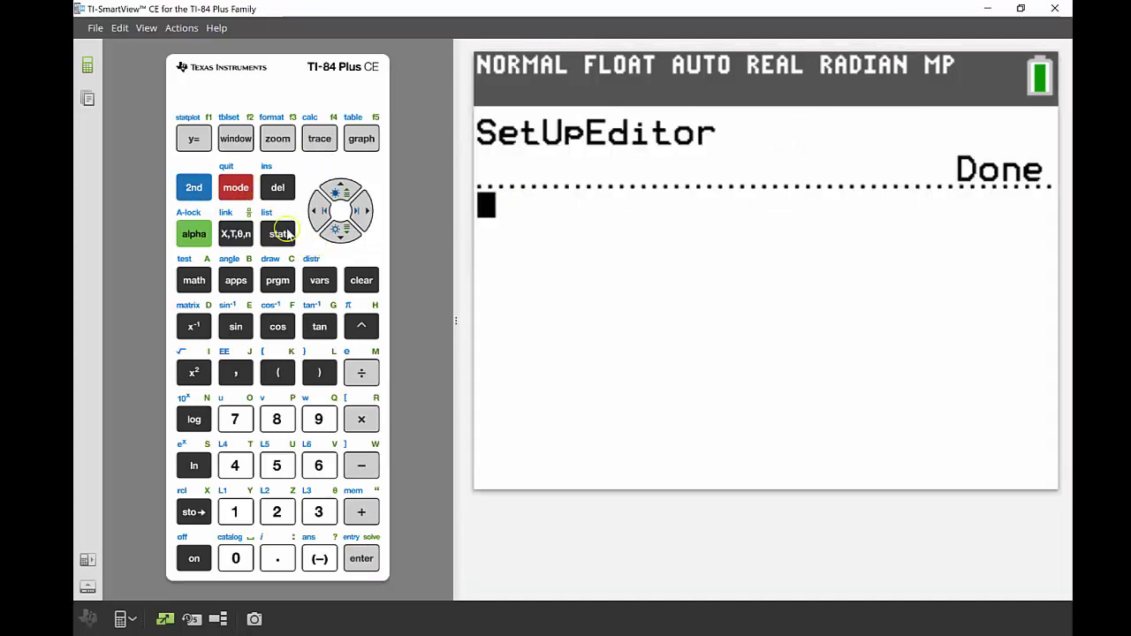
{"action": "left_click", "coordinate": [275, 235]}
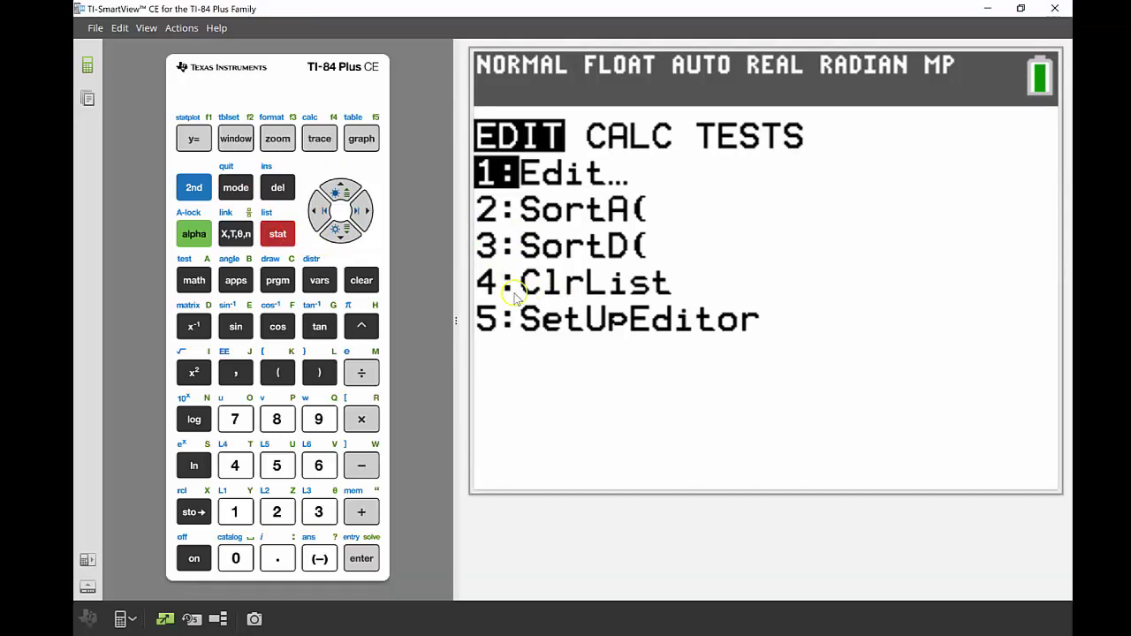
{"action": "left_click", "coordinate": [236, 470]}
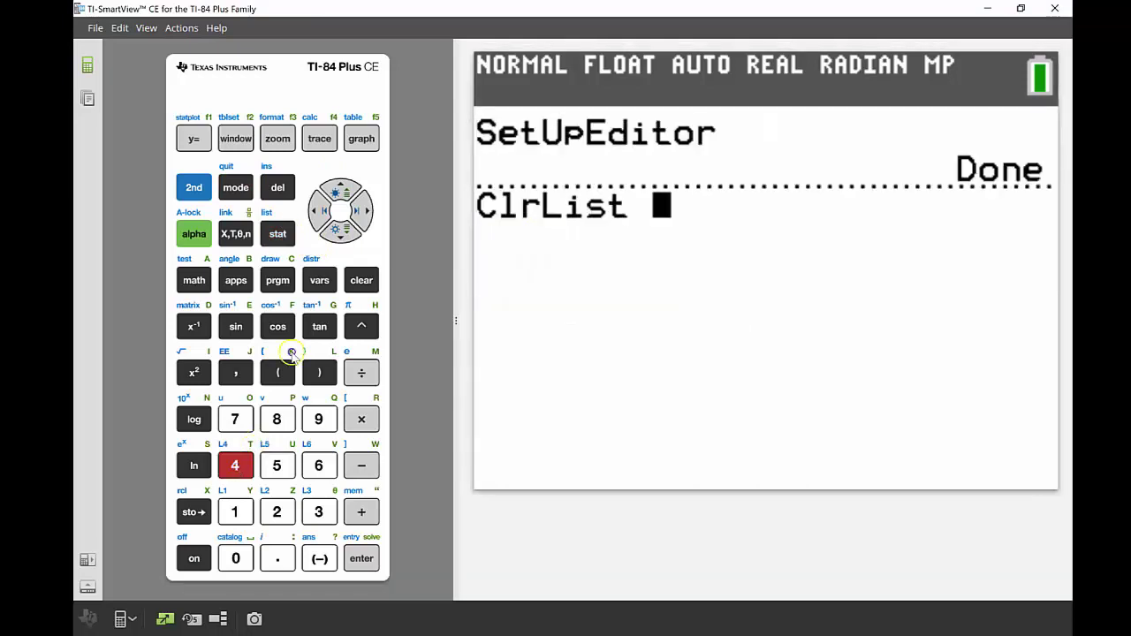
{"action": "left_click", "coordinate": [201, 195]}
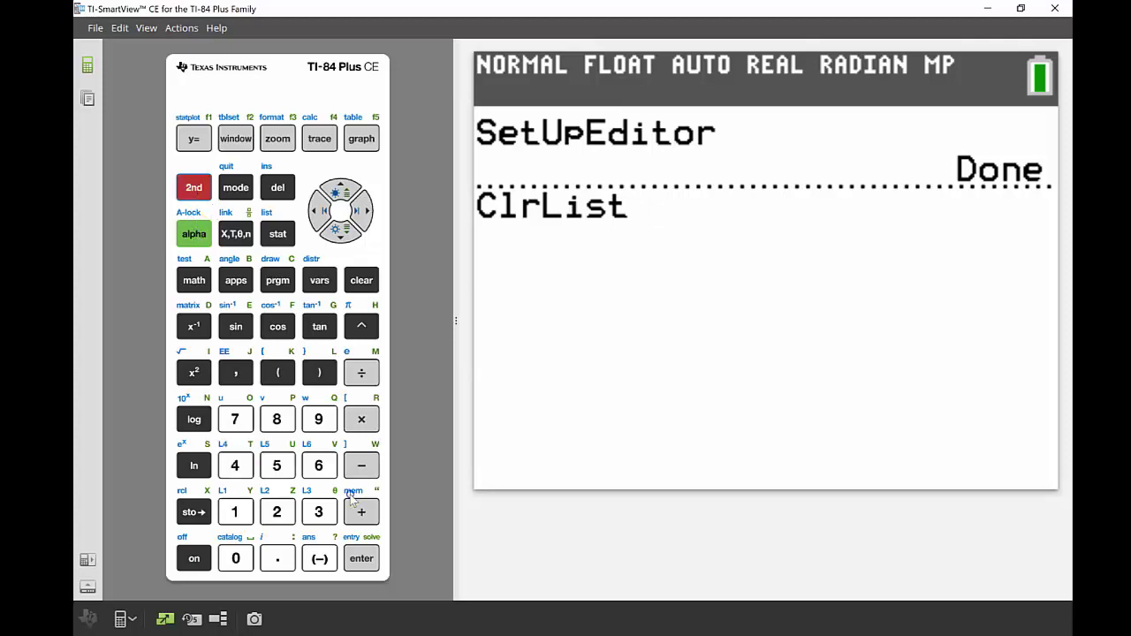
{"action": "left_click", "coordinate": [322, 515]}
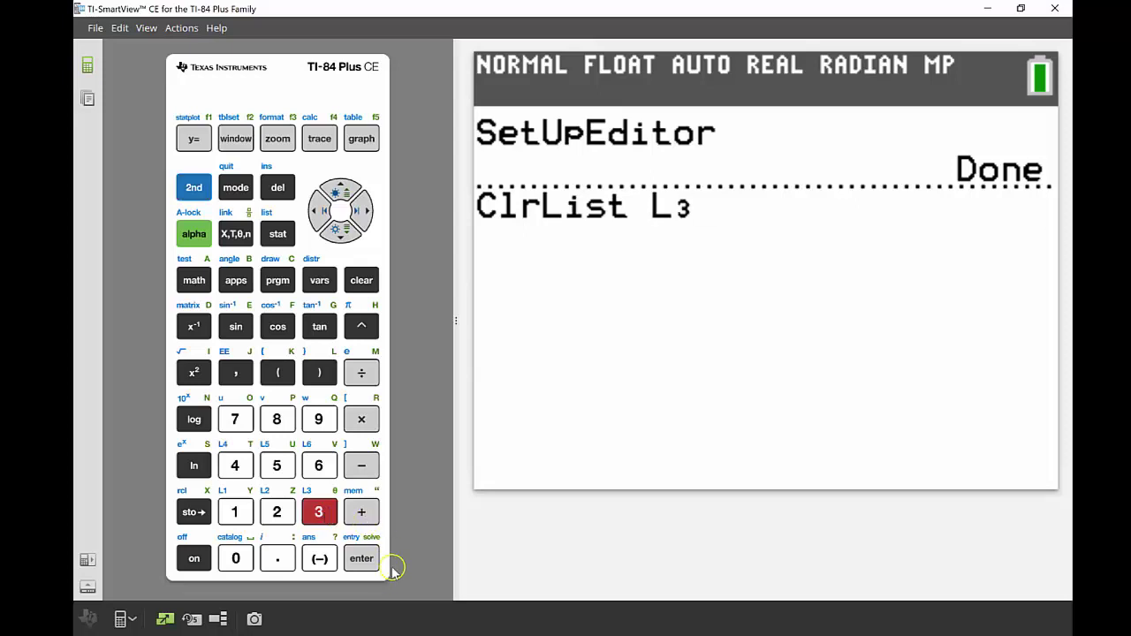
{"action": "left_click", "coordinate": [362, 566]}
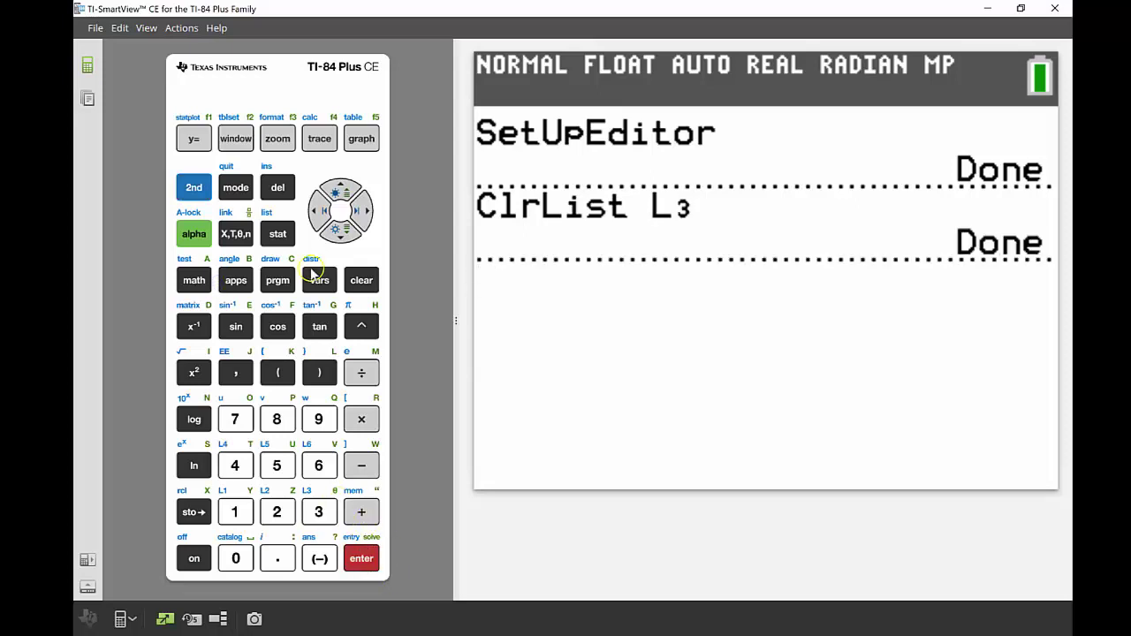
- Open the list editor and enter the test marks in L1, starting with 55
{"action": "left_click", "coordinate": [288, 240]}
{"action": "key", "text": "Return"}
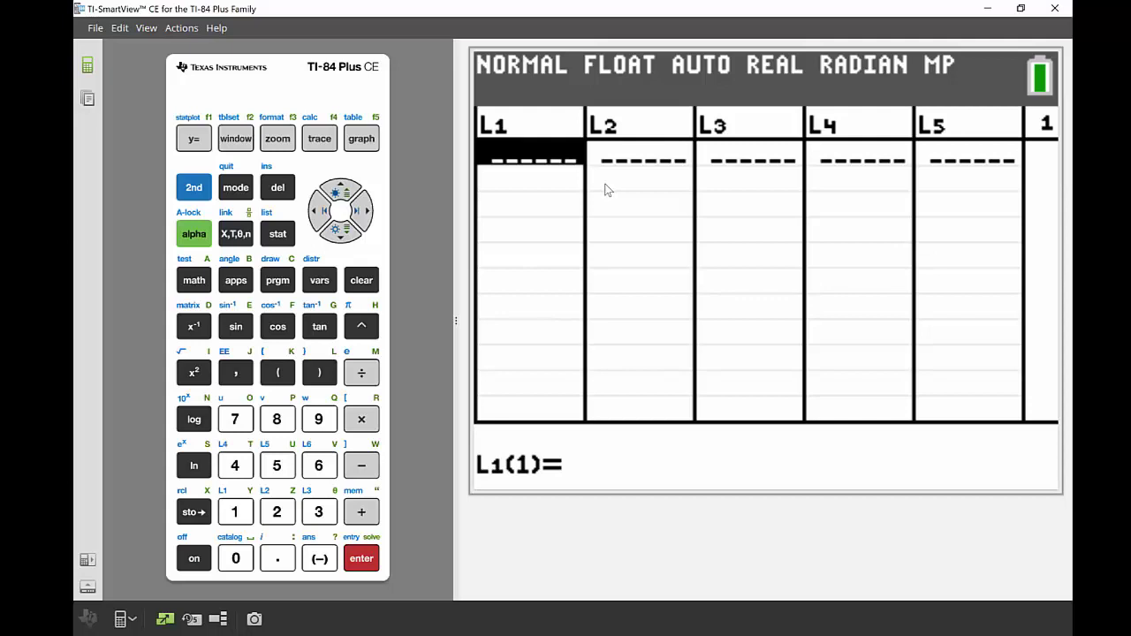
{"action": "left_click", "coordinate": [516, 174]}
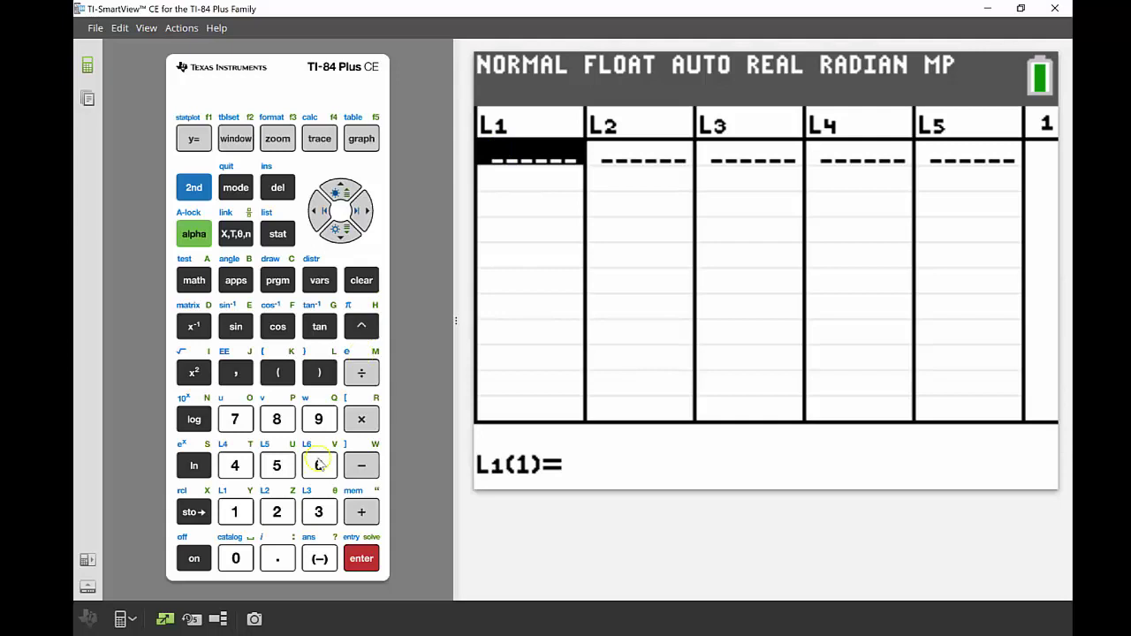
{"action": "double_click", "coordinate": [266, 468]}
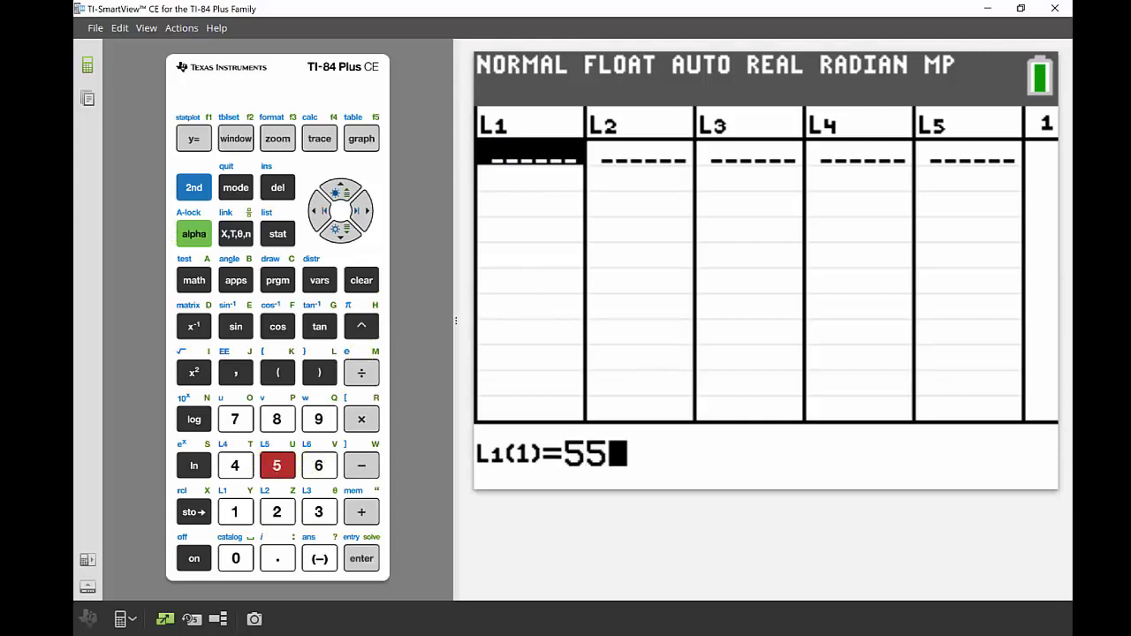
{"action": "left_click", "coordinate": [362, 562]}
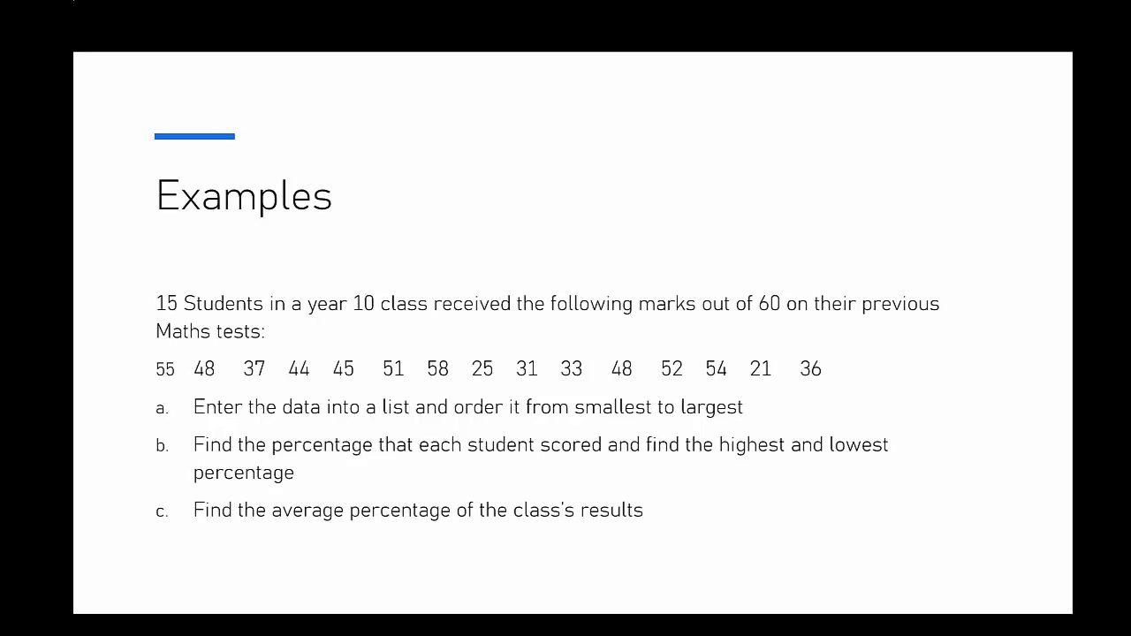
- Return to the calculator's home screen, run SortA(L1) to sort the marks in ascending order, and reopen the list editor
{"action": "left_click", "coordinate": [100, 627]}
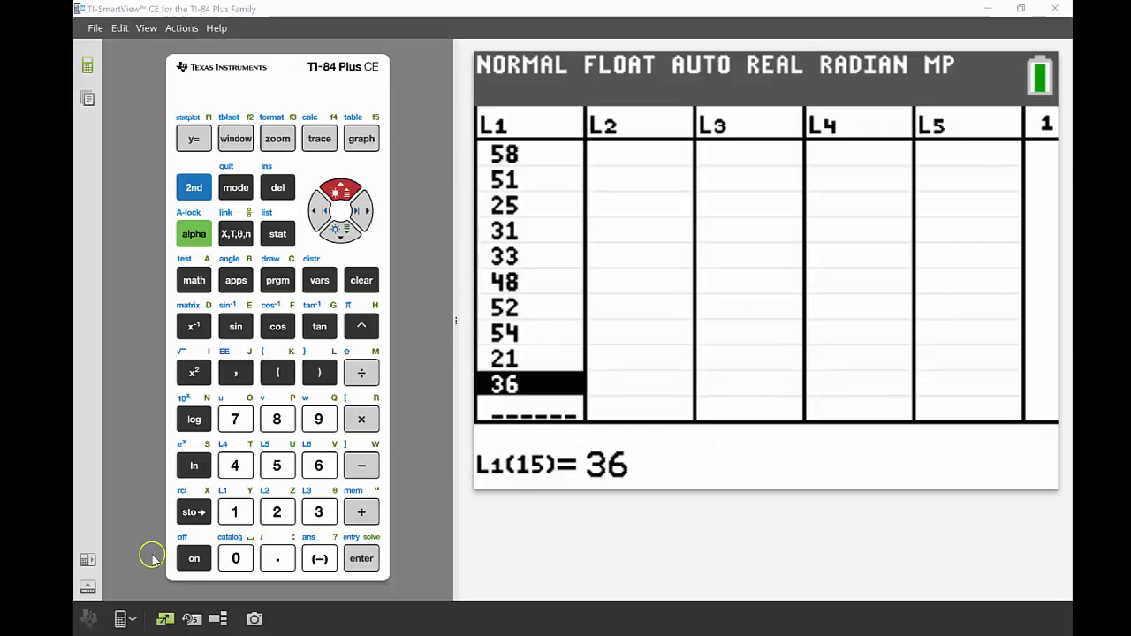
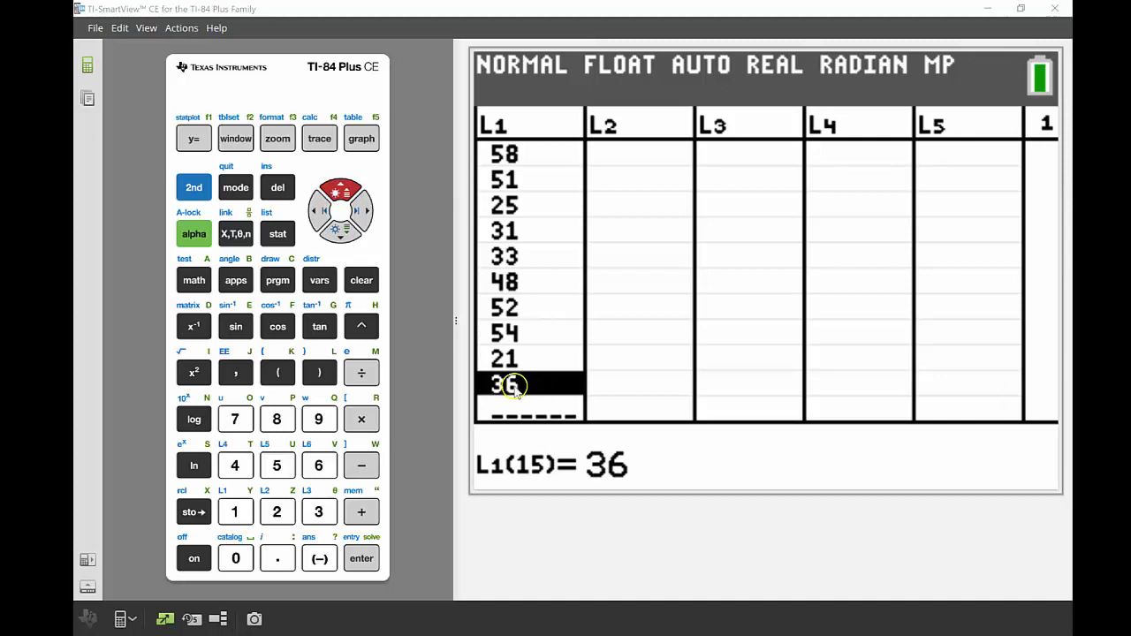
{"action": "left_click", "coordinate": [193, 188]}
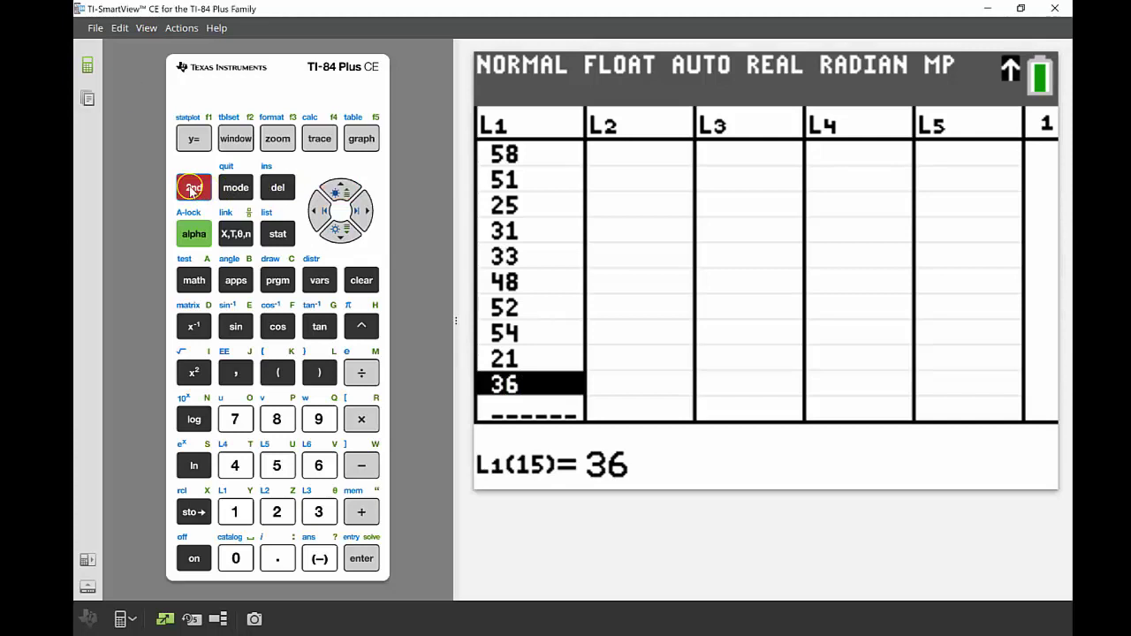
{"action": "left_click", "coordinate": [236, 189]}
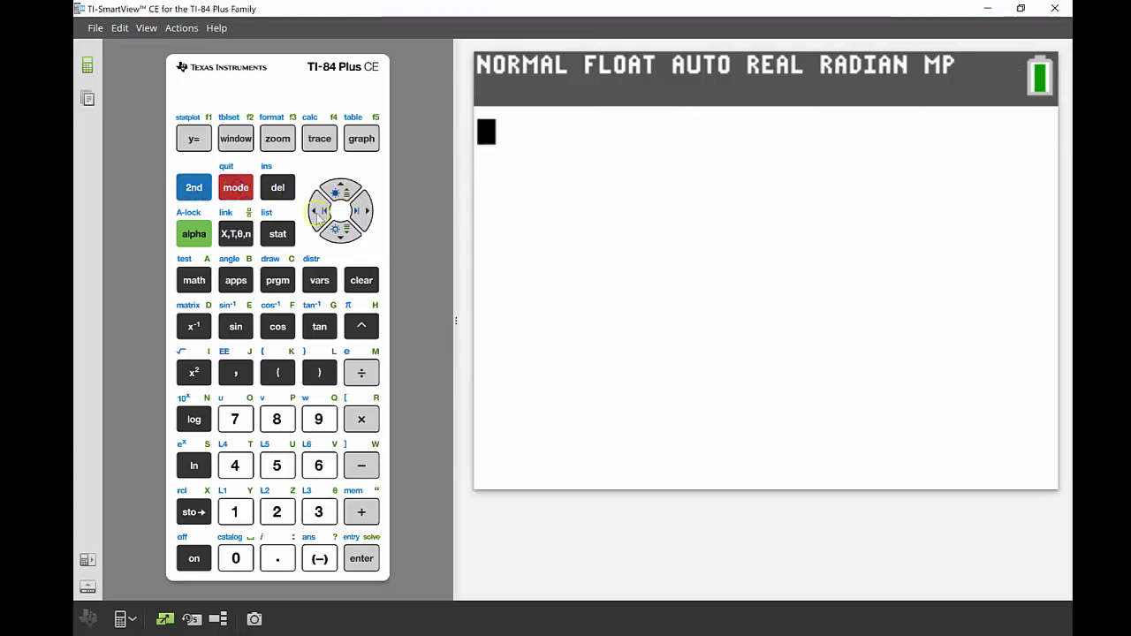
{"action": "left_click", "coordinate": [275, 240]}
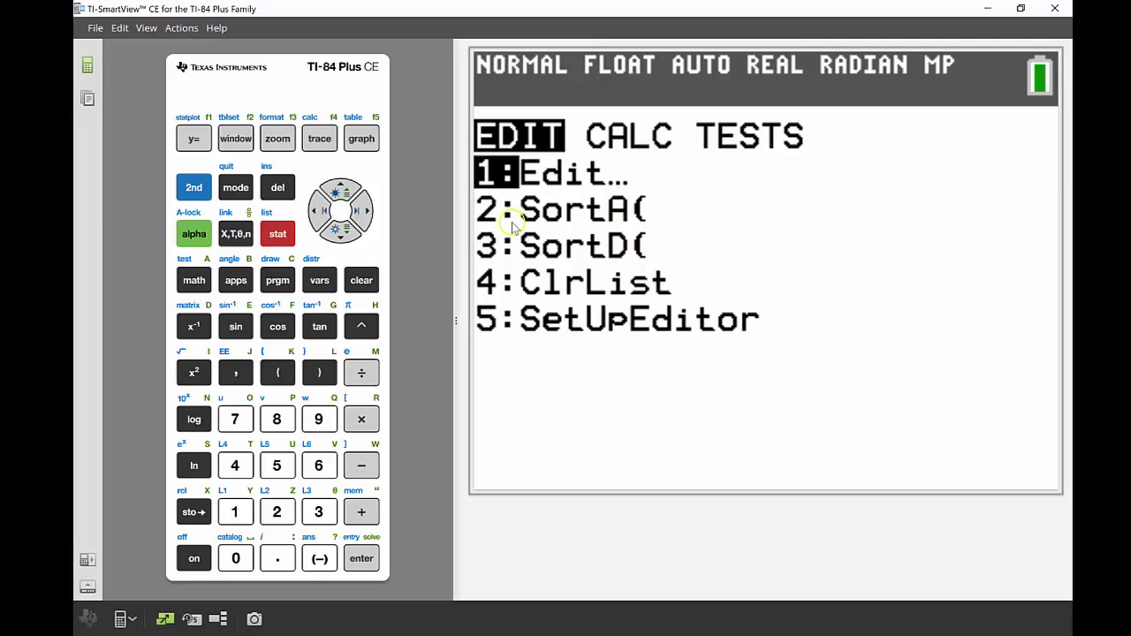
{"action": "left_click", "coordinate": [276, 511]}
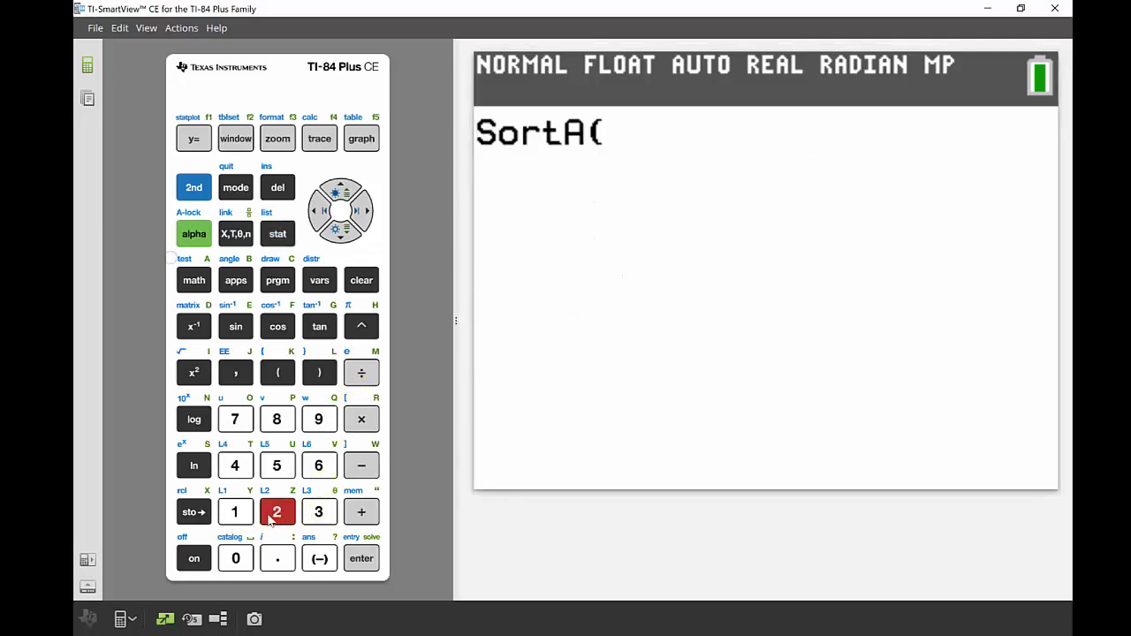
{"action": "left_click", "coordinate": [191, 189]}
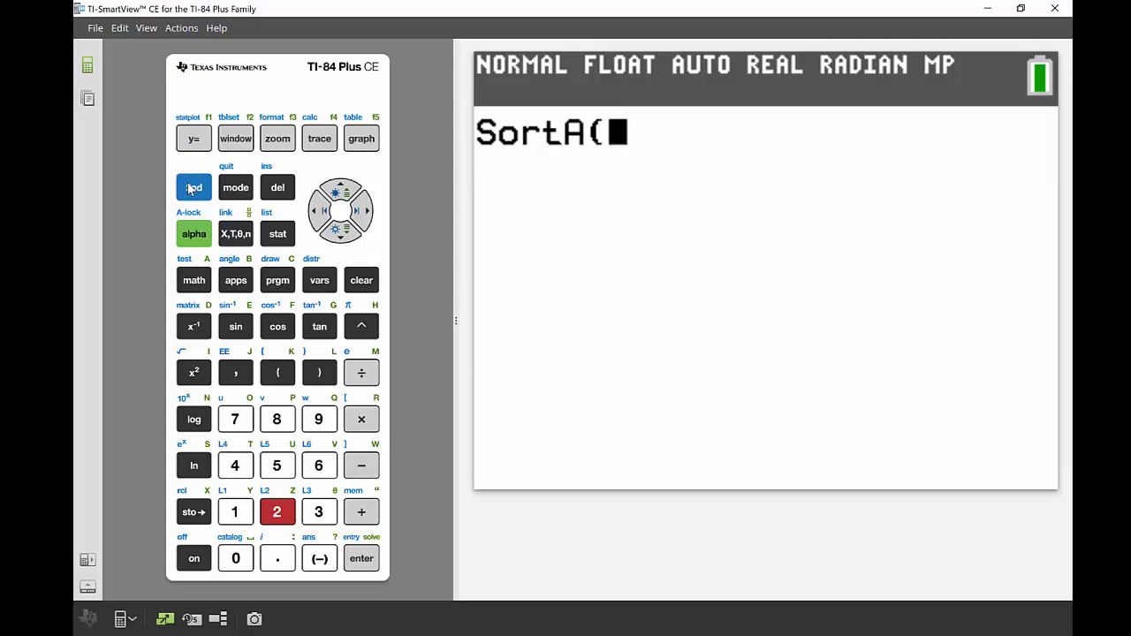
{"action": "left_click", "coordinate": [191, 189]}
{"action": "left_click", "coordinate": [234, 511]}
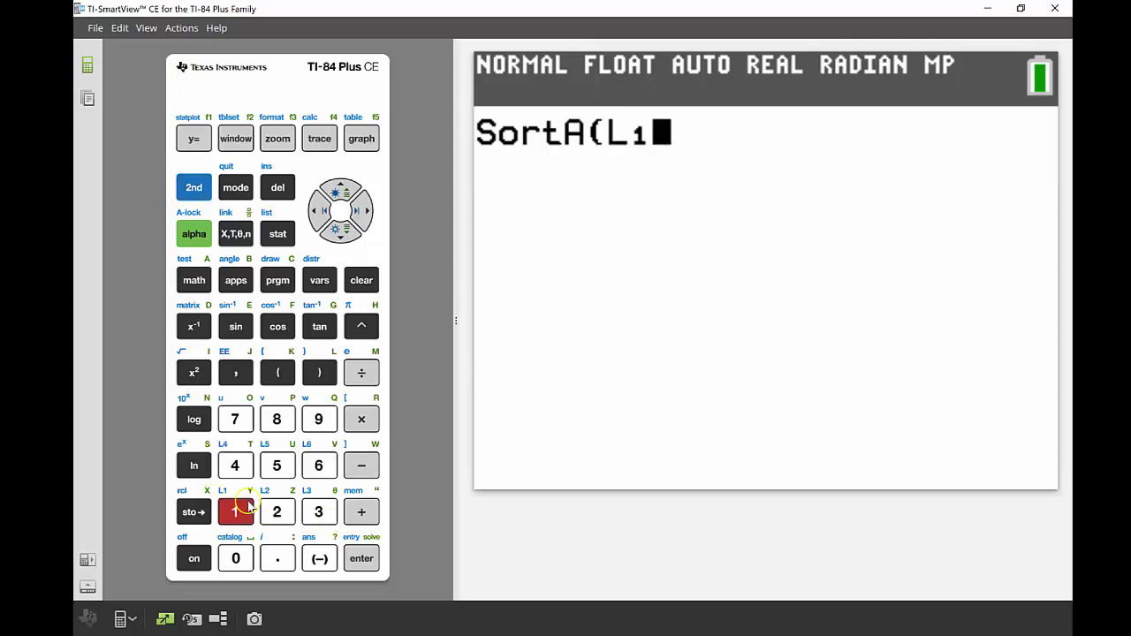
{"action": "left_click", "coordinate": [313, 375]}
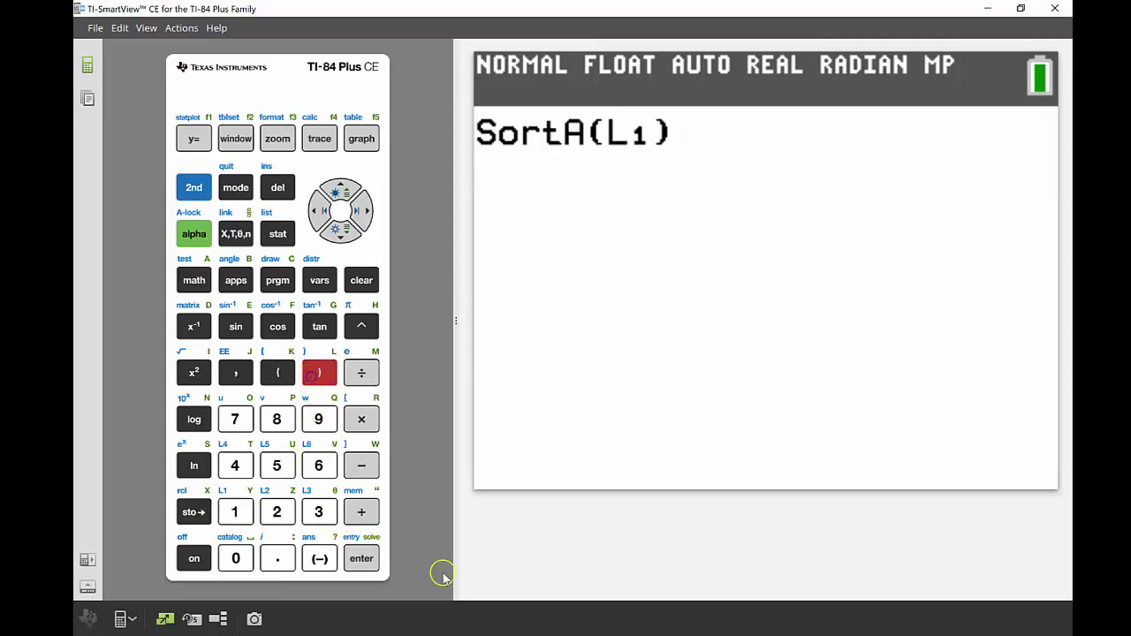
{"action": "left_click", "coordinate": [354, 555]}
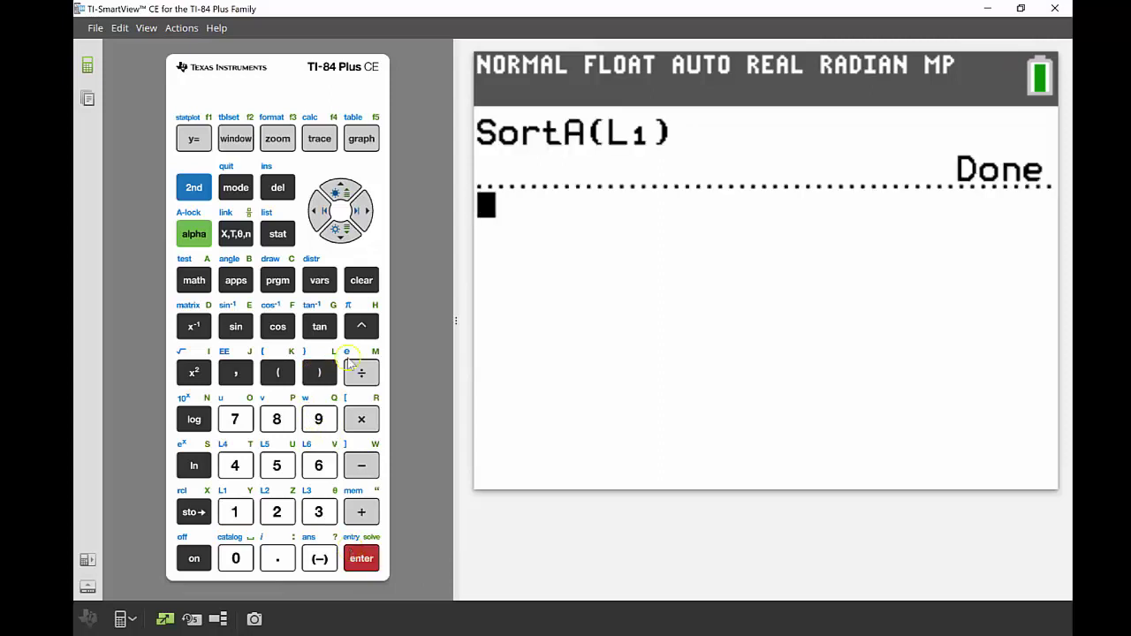
{"action": "left_click", "coordinate": [275, 235]}
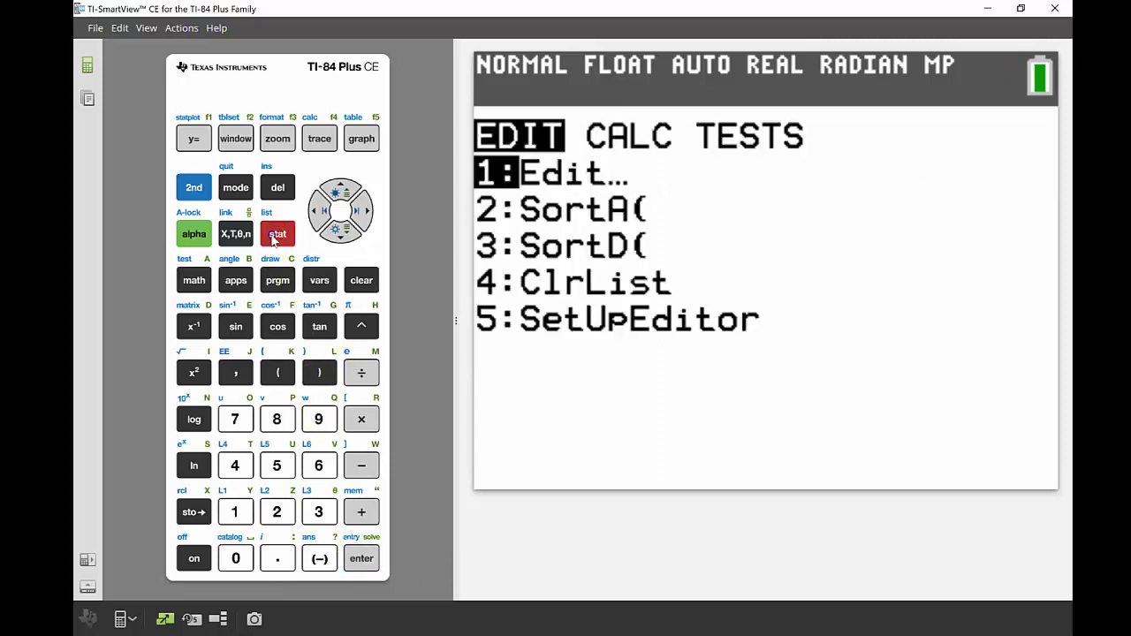
{"action": "left_click", "coordinate": [360, 561]}
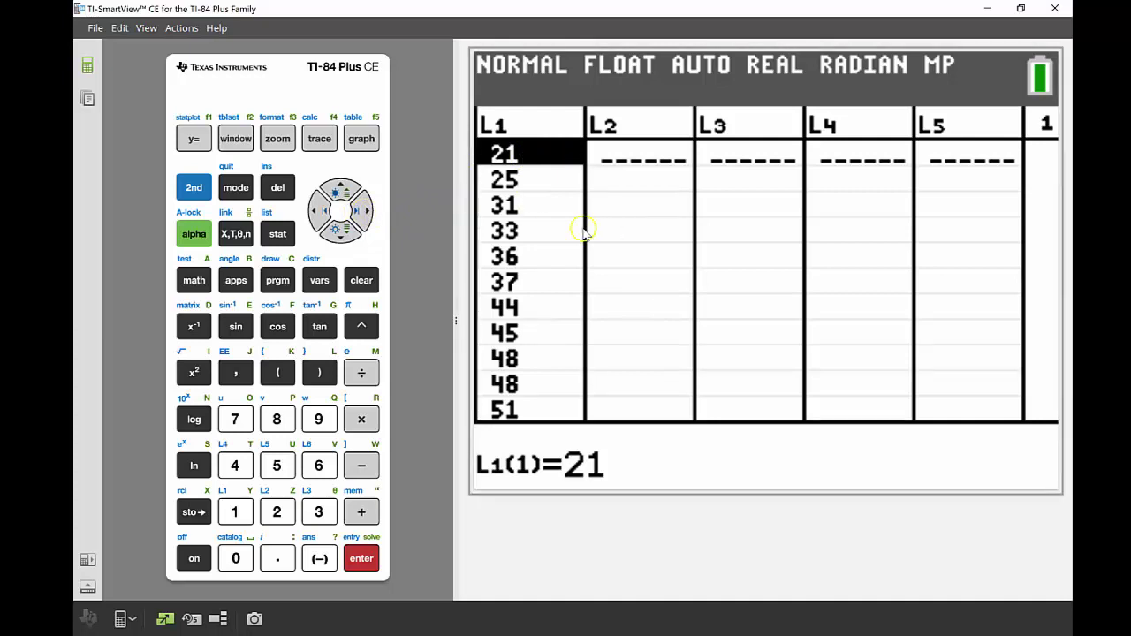
- Fill the whole L2 column with percentages by defining it as the fraction L1/60 multiplied by 100
{"action": "left_click", "coordinate": [362, 210]}
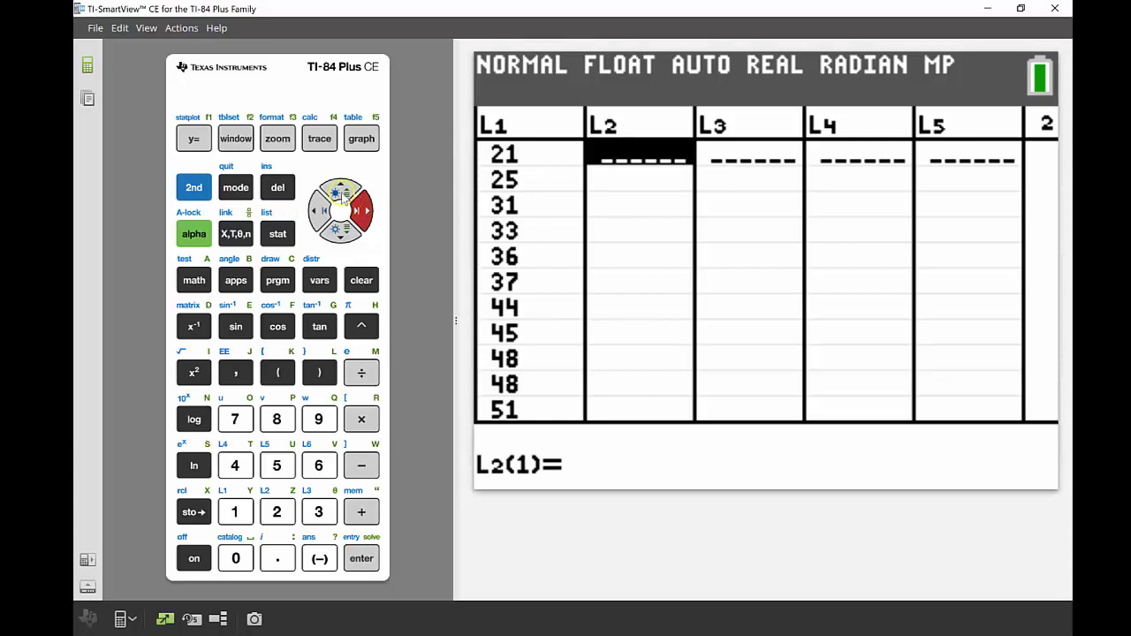
{"action": "left_click", "coordinate": [341, 192]}
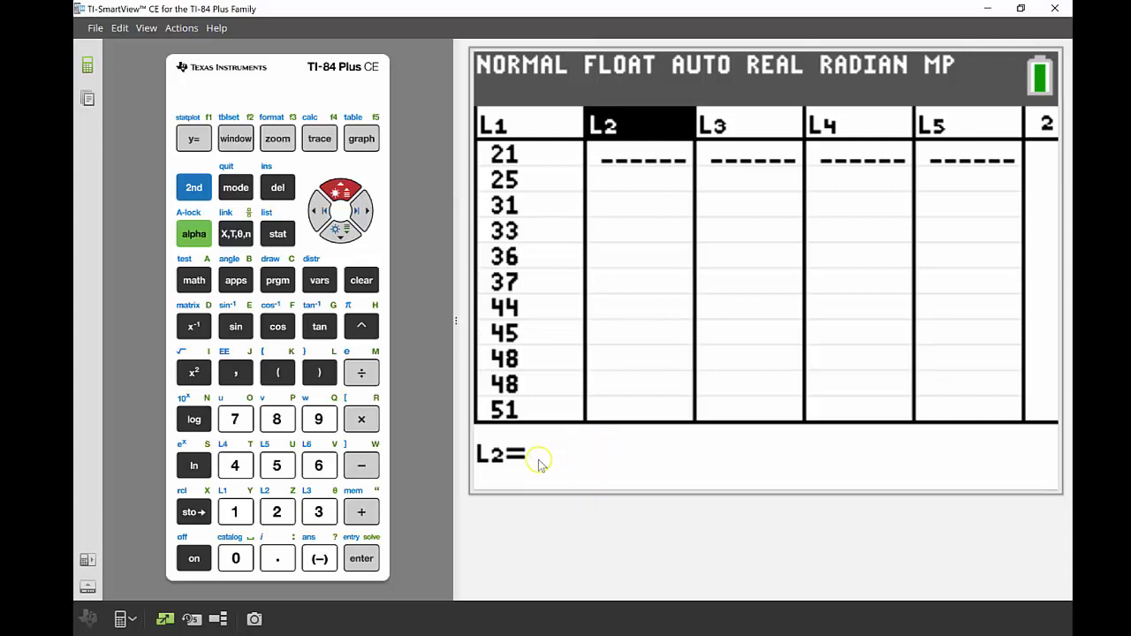
{"action": "left_click", "coordinate": [208, 237]}
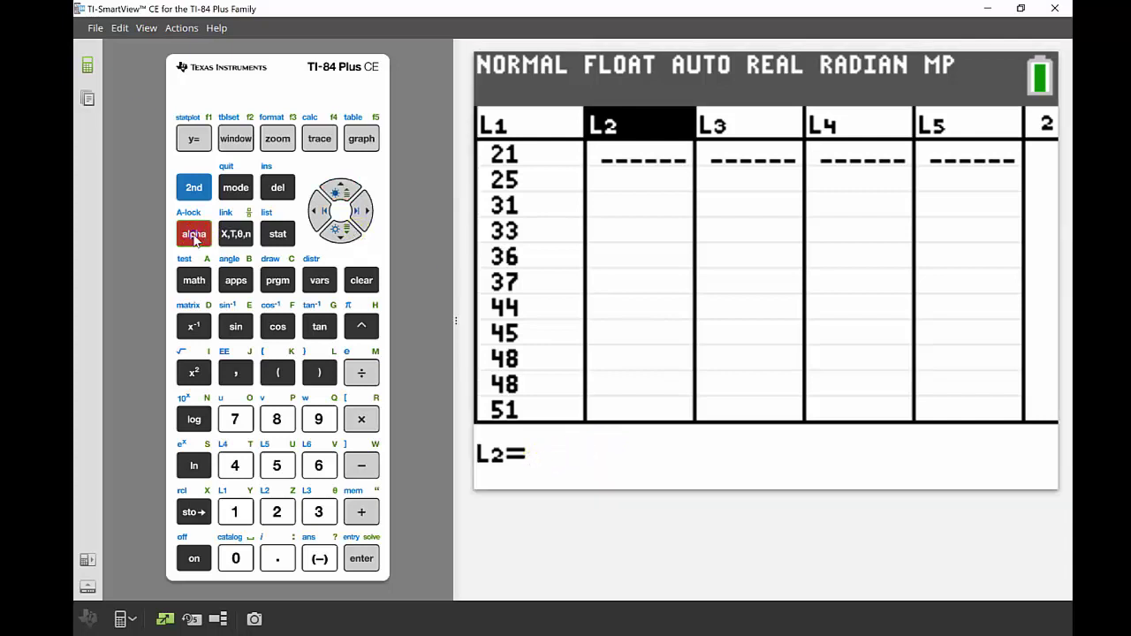
{"action": "left_click", "coordinate": [236, 233]}
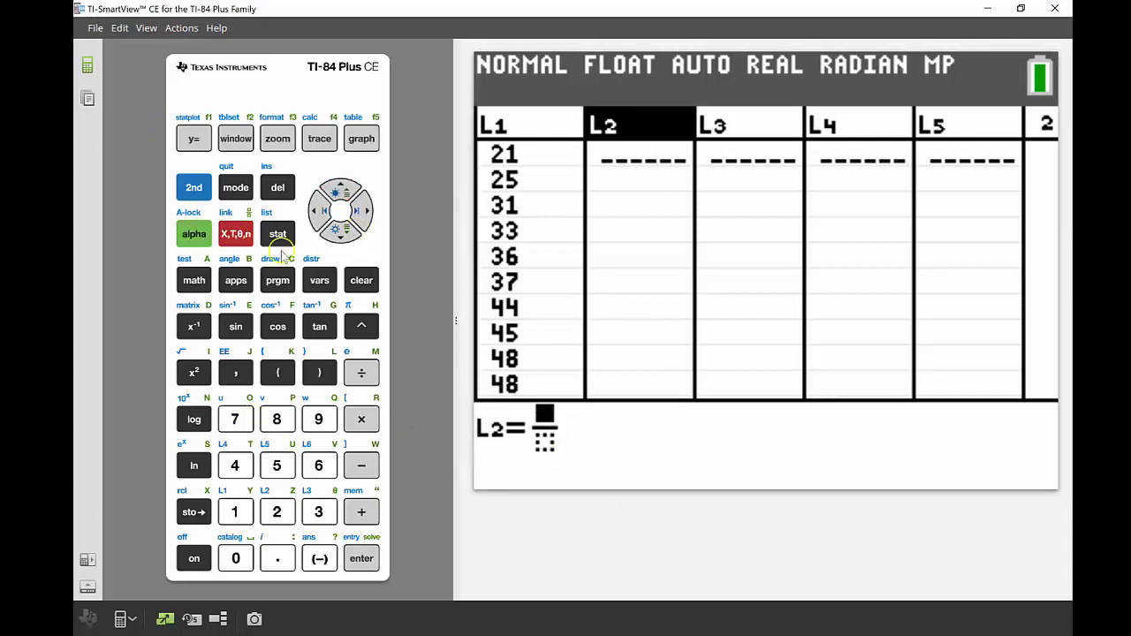
{"action": "left_click", "coordinate": [193, 188]}
{"action": "left_click", "coordinate": [234, 511]}
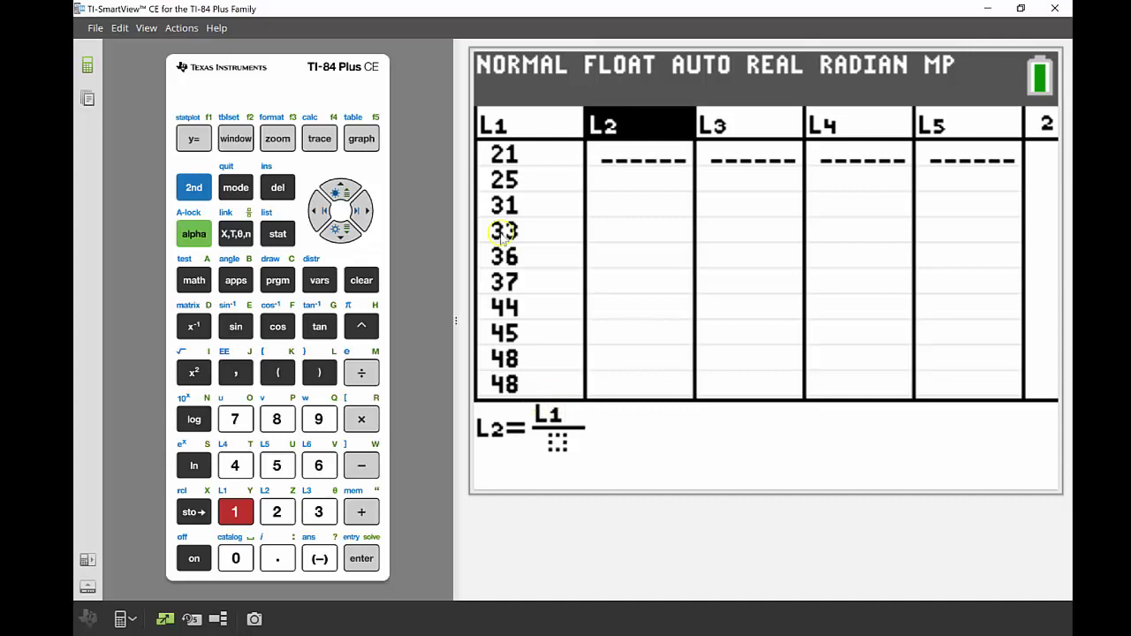
{"action": "left_click", "coordinate": [344, 236]}
{"action": "left_click", "coordinate": [320, 465]}
{"action": "left_click", "coordinate": [236, 558]}
{"action": "left_click", "coordinate": [364, 209]}
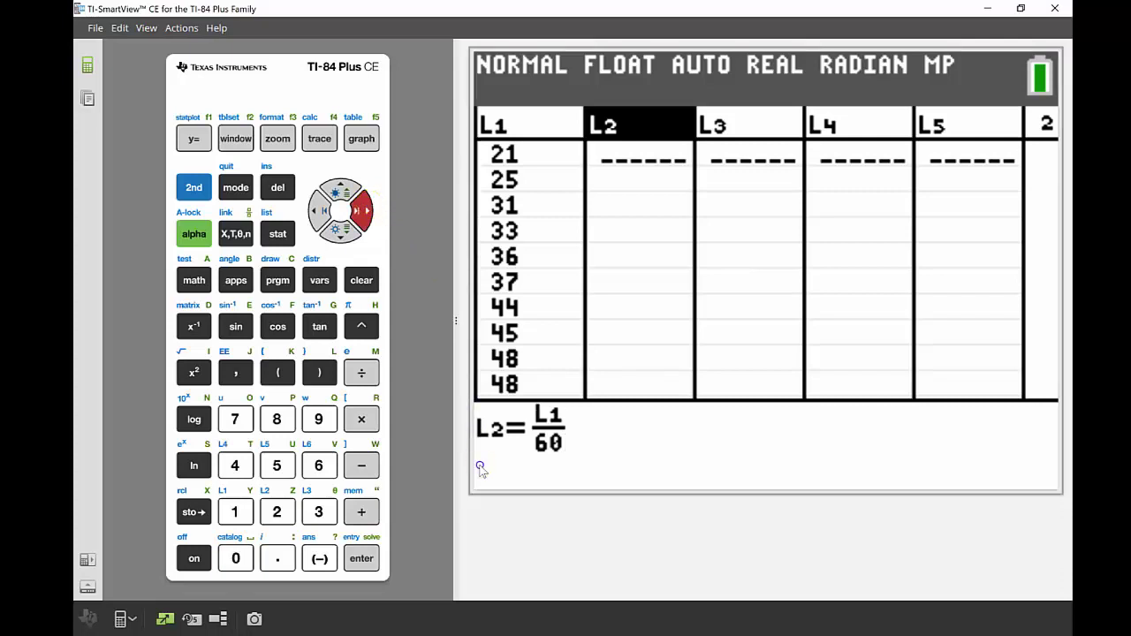
{"action": "left_click", "coordinate": [361, 419]}
{"action": "type", "text": "100"}
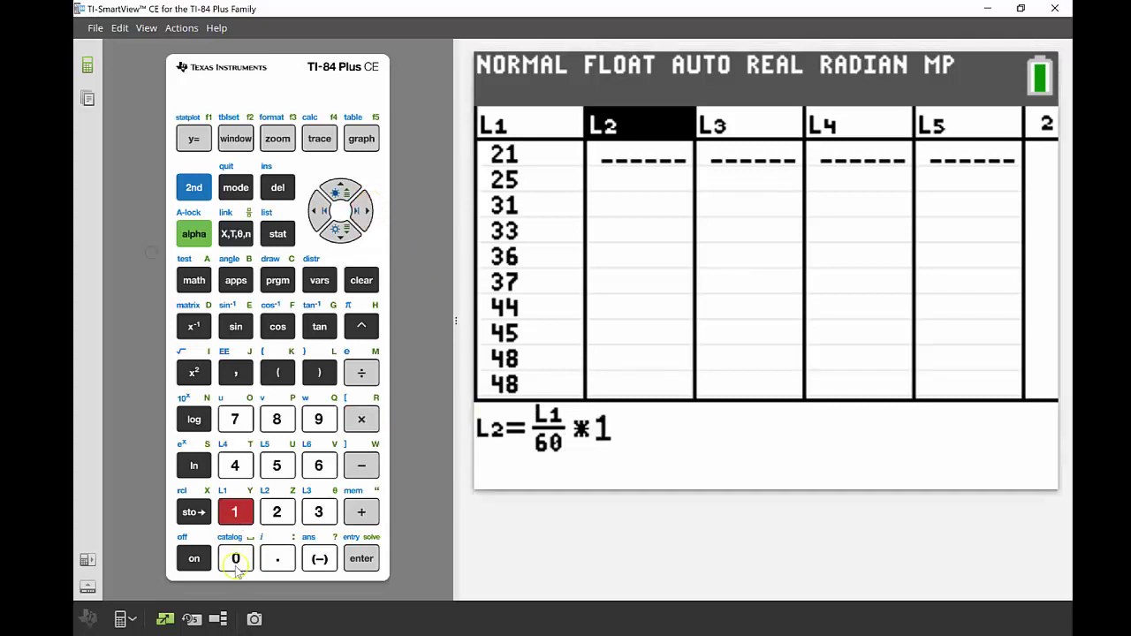
{"action": "left_click", "coordinate": [356, 562]}
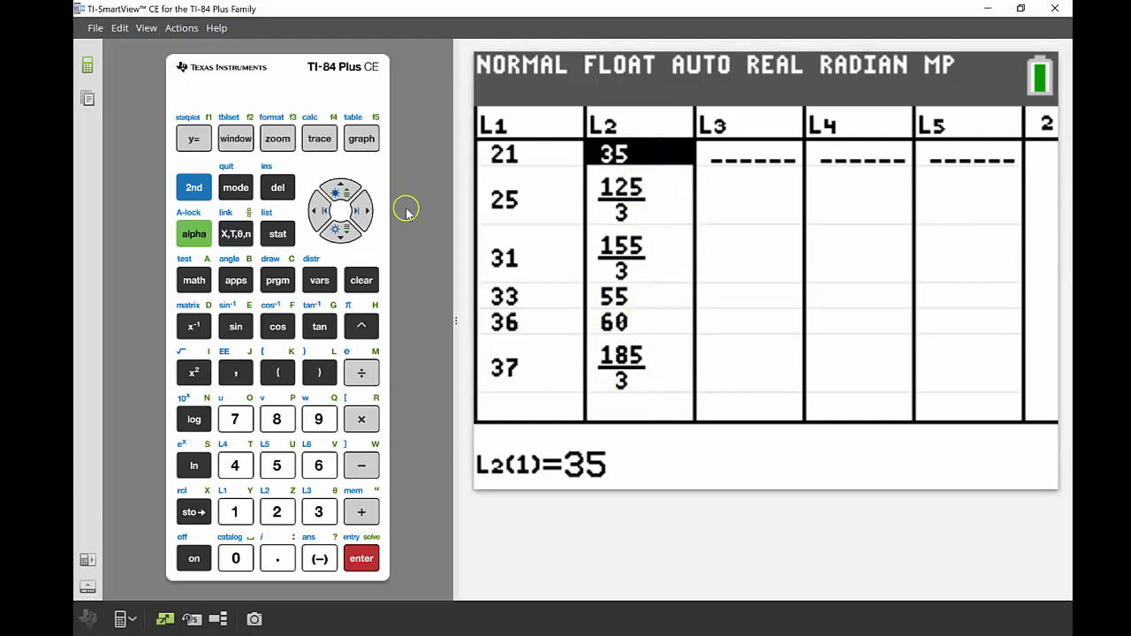
- Fill the L3 column with the decimal form of L2 using L2►Dec, and return to a cleared home screen
{"action": "left_click", "coordinate": [360, 210]}
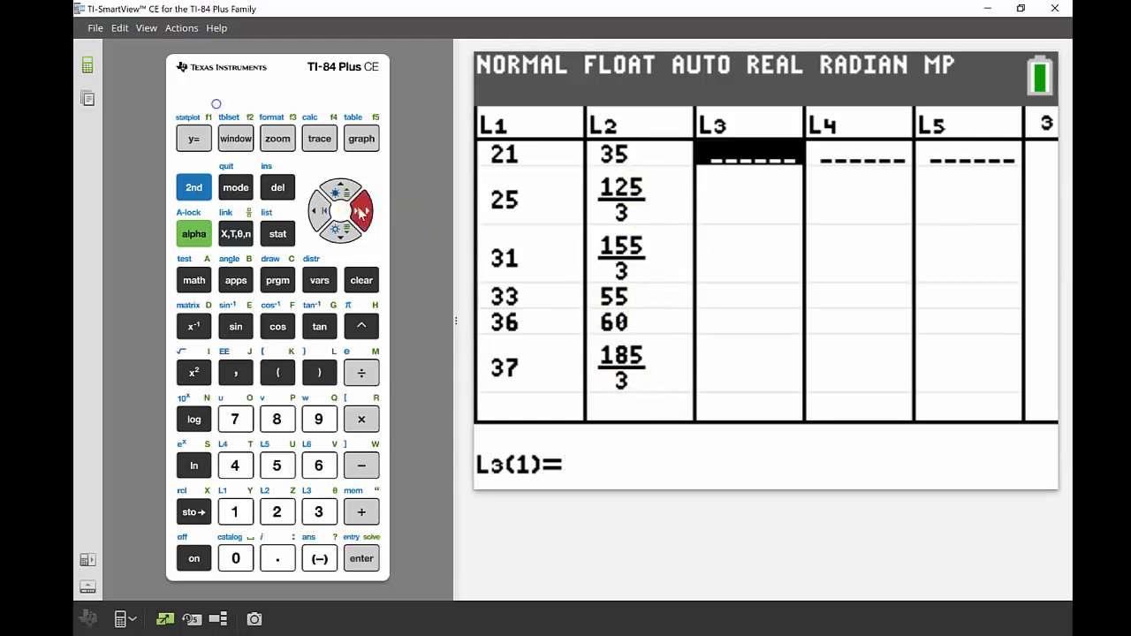
{"action": "left_click", "coordinate": [348, 193]}
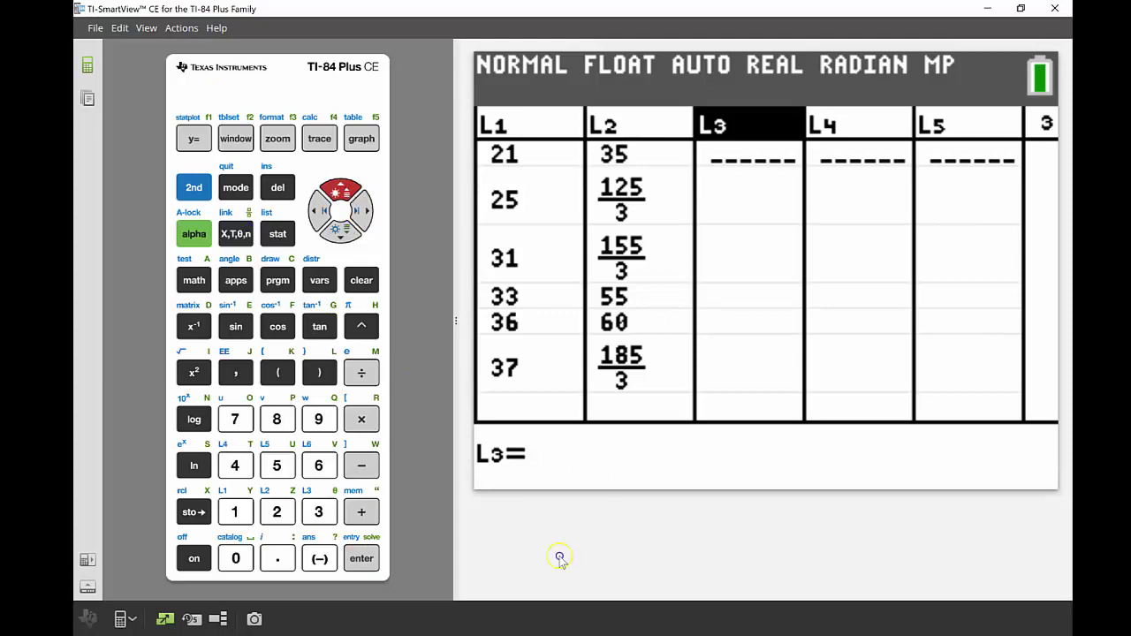
{"action": "left_click", "coordinate": [747, 312]}
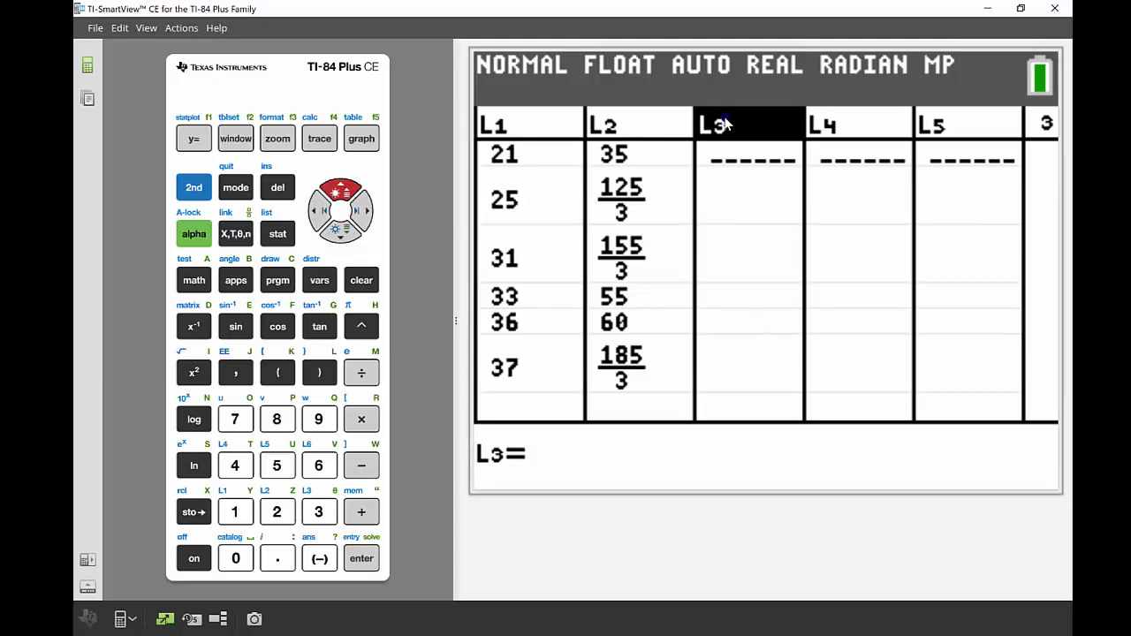
{"action": "left_click", "coordinate": [315, 99]}
{"action": "left_click", "coordinate": [190, 180]}
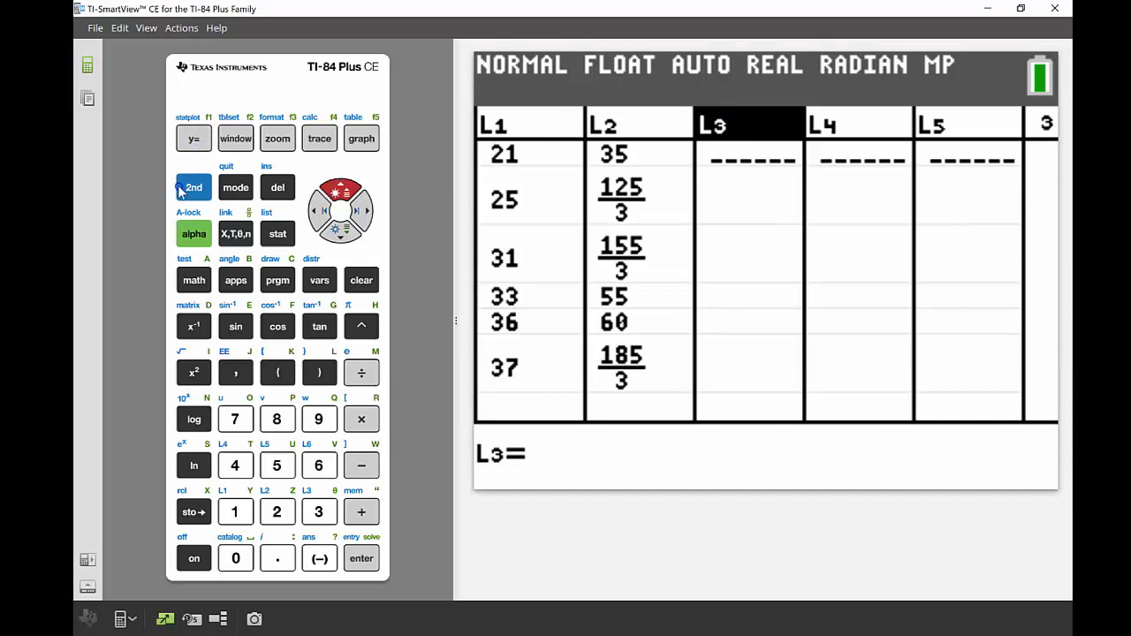
{"action": "left_click", "coordinate": [181, 189]}
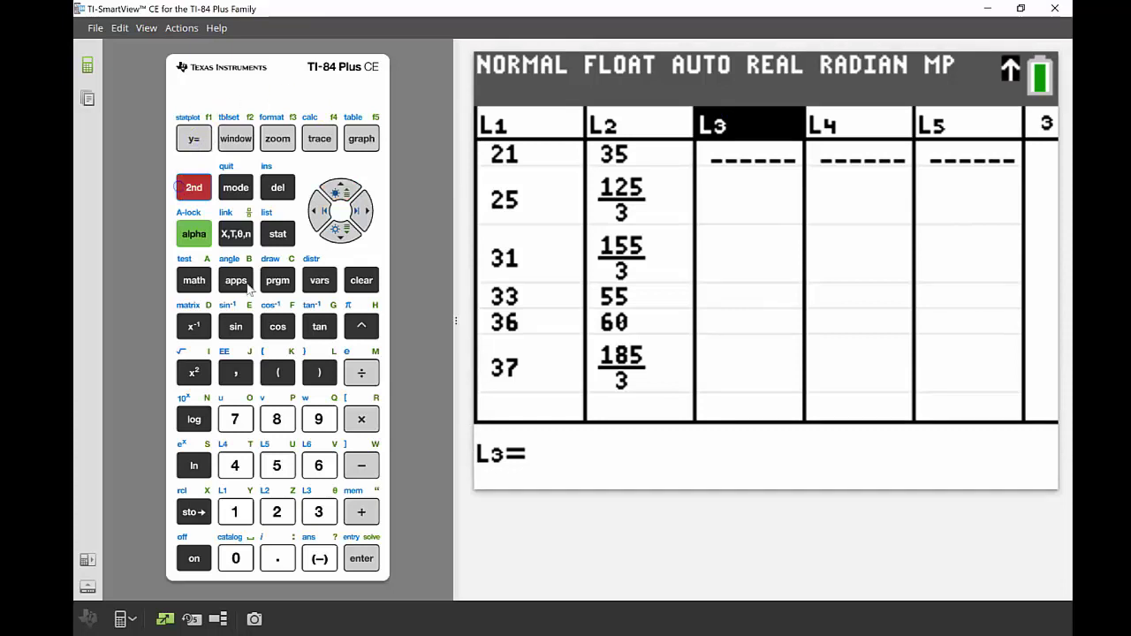
{"action": "left_click", "coordinate": [286, 514]}
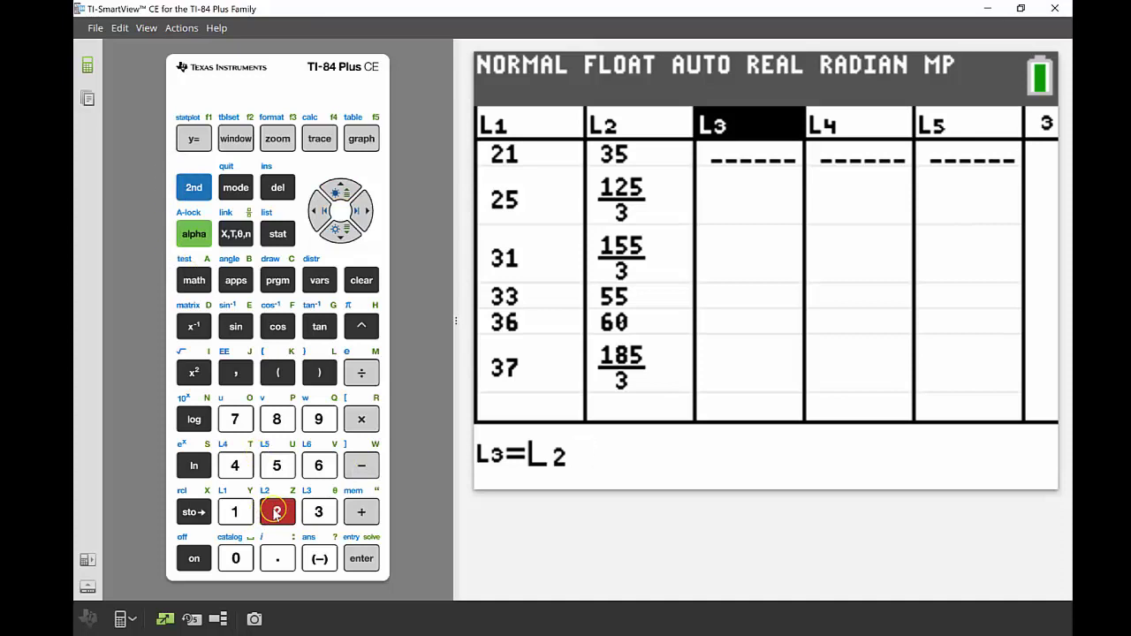
{"action": "left_click", "coordinate": [194, 281]}
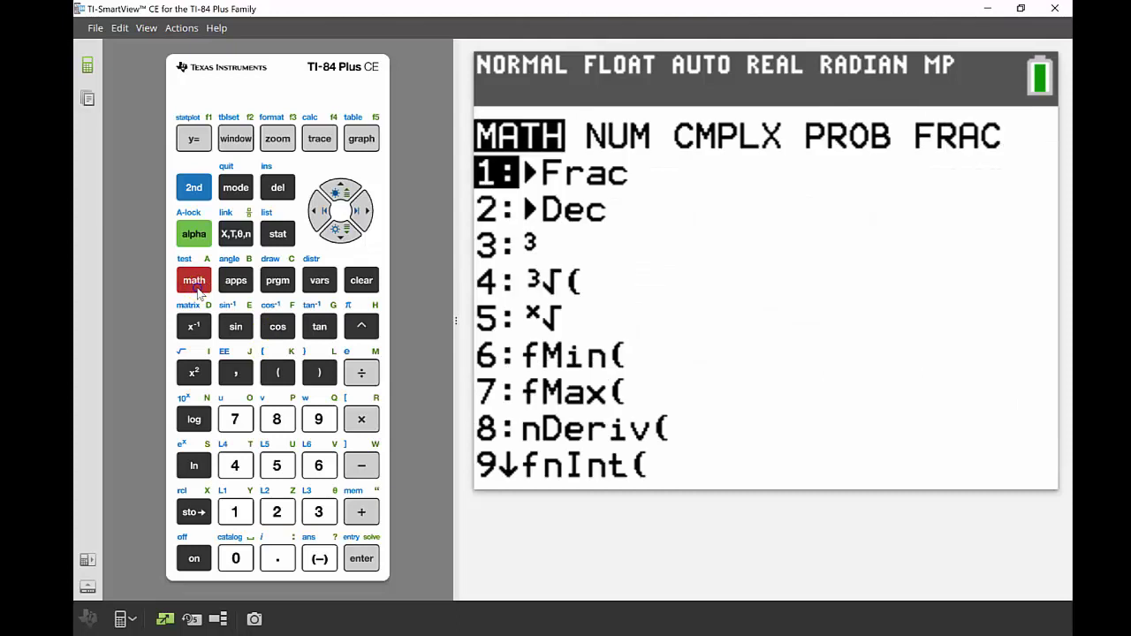
{"action": "left_click", "coordinate": [337, 230]}
{"action": "left_click", "coordinate": [367, 557]}
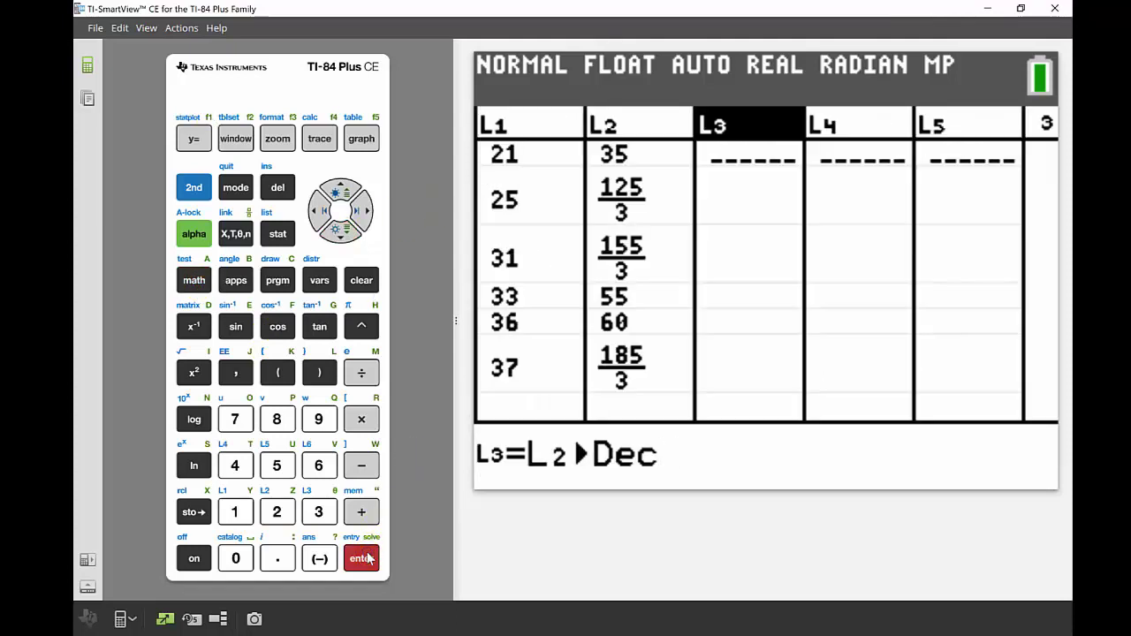
{"action": "left_click", "coordinate": [367, 557]}
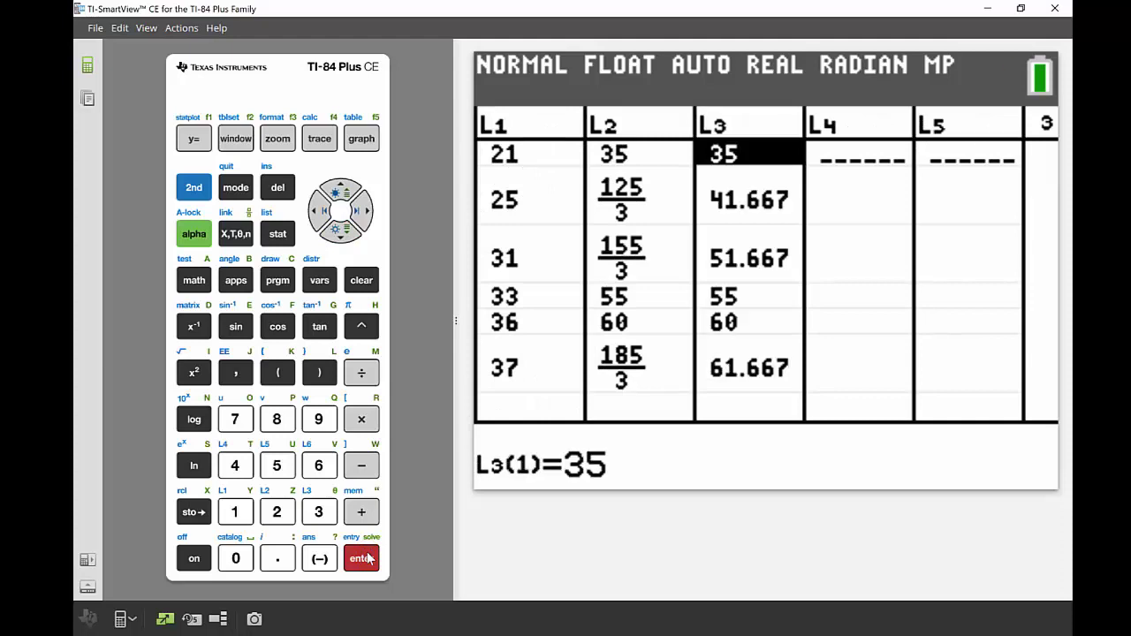
{"action": "key", "text": "Escape"}
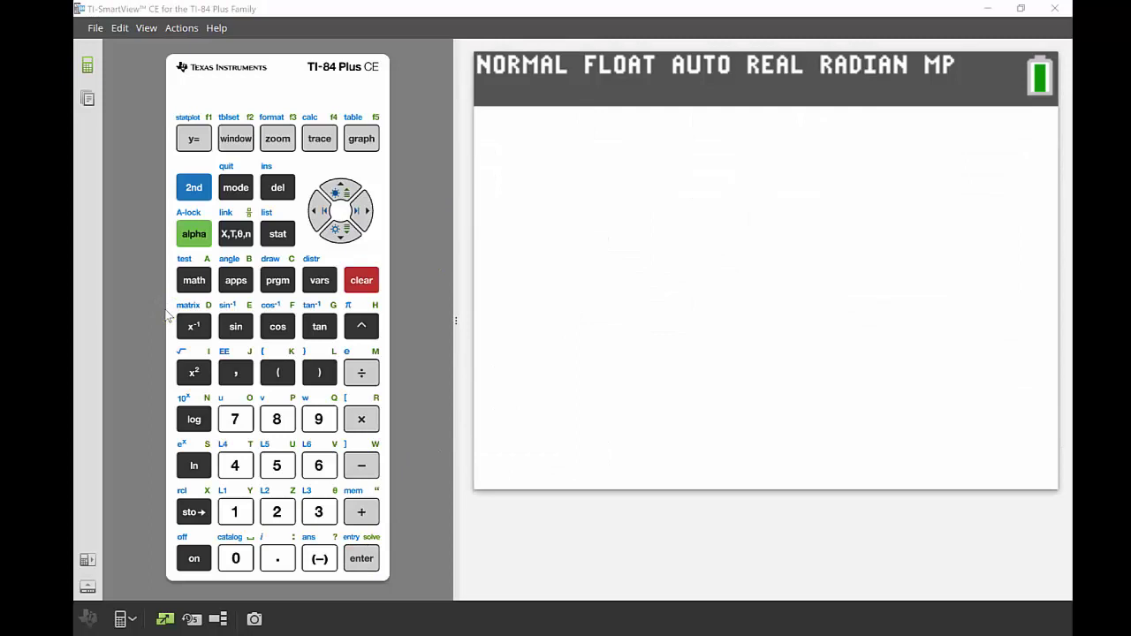
{"action": "left_click", "coordinate": [137, 258]}
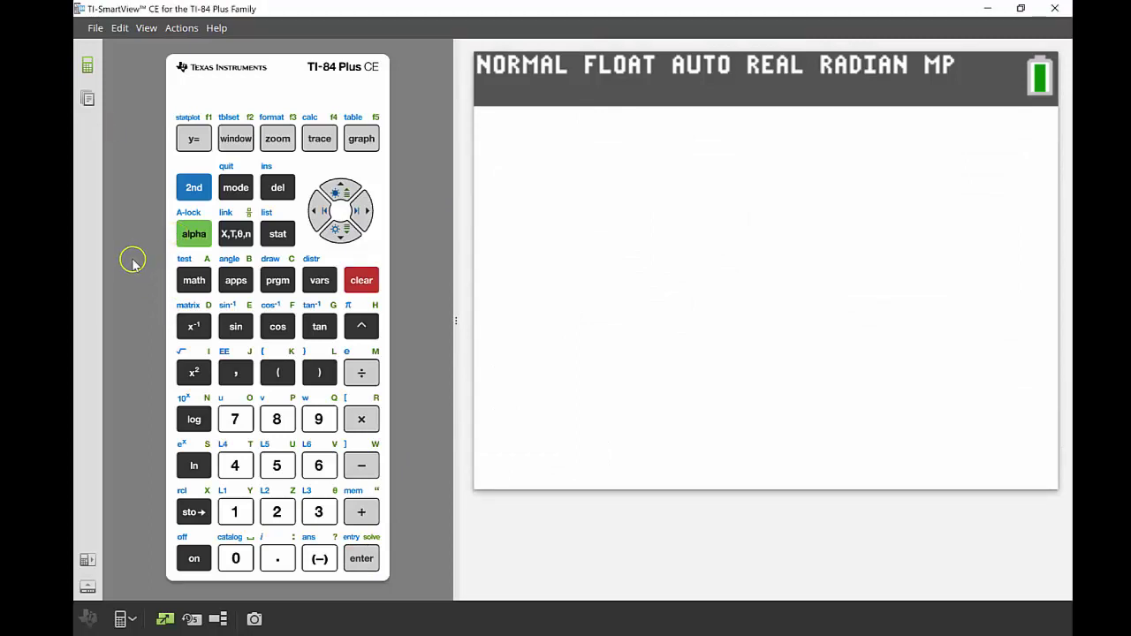
- Recall the first element of the decimal percentages list by evaluating L3(1) on the home screen
{"action": "left_click", "coordinate": [192, 189]}
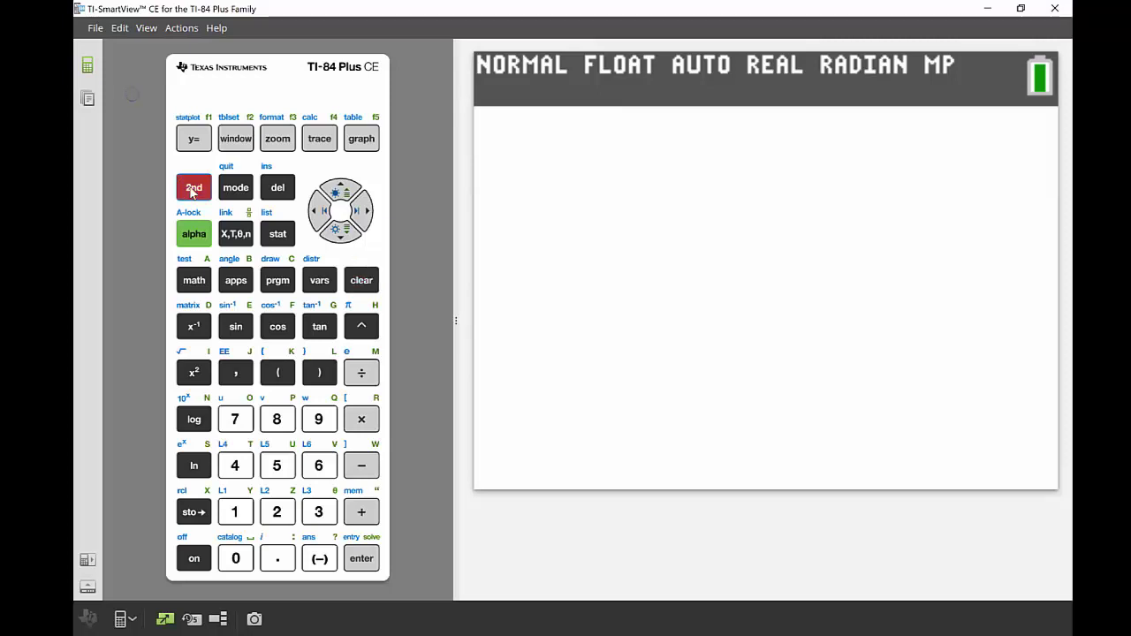
{"action": "left_click", "coordinate": [322, 514]}
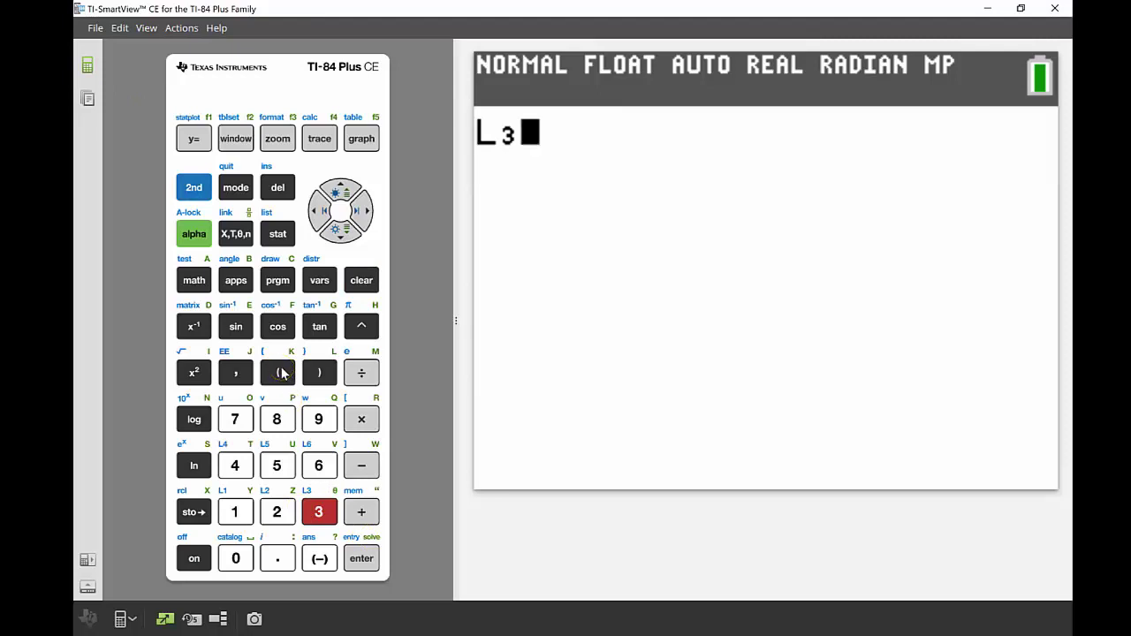
{"action": "type", "text": "("}
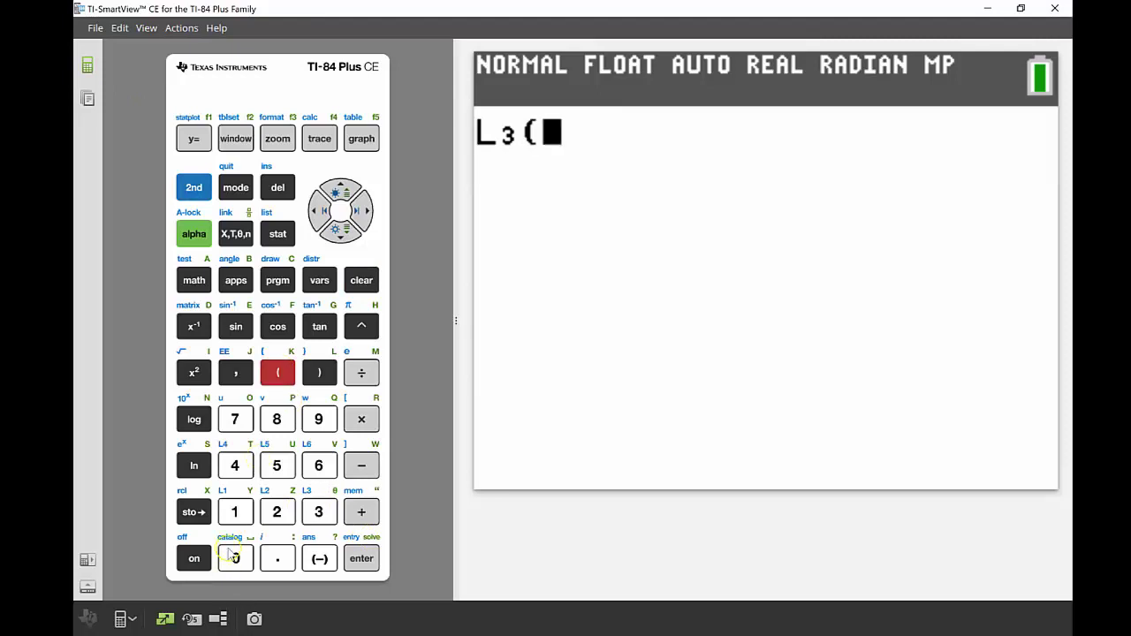
{"action": "left_click", "coordinate": [236, 512]}
{"action": "left_click", "coordinate": [320, 372]}
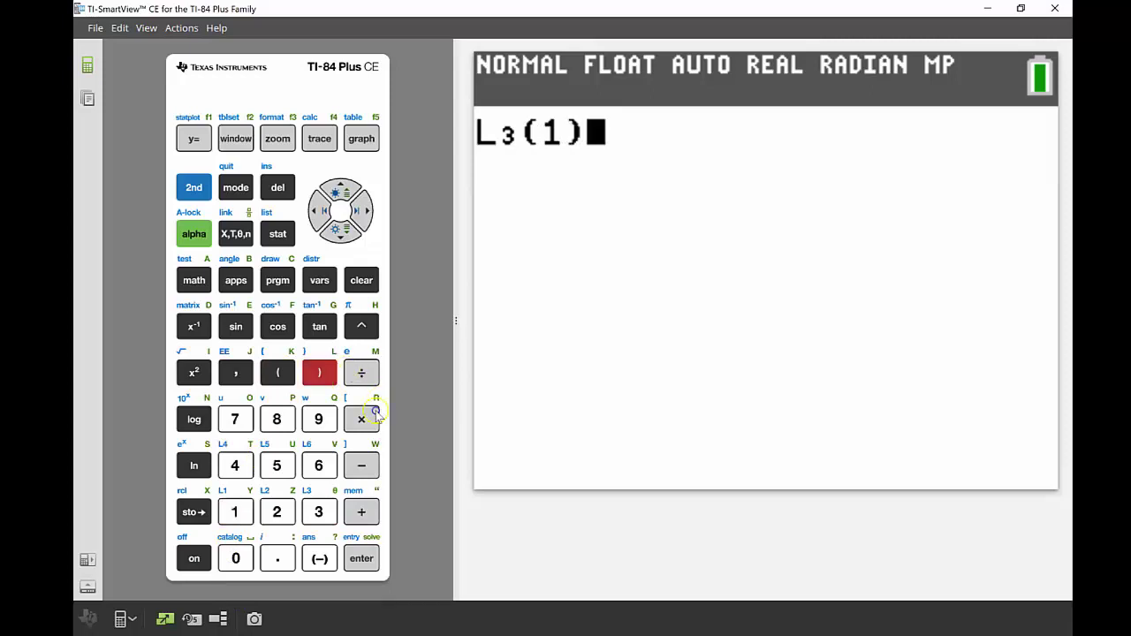
{"action": "left_click", "coordinate": [350, 563]}
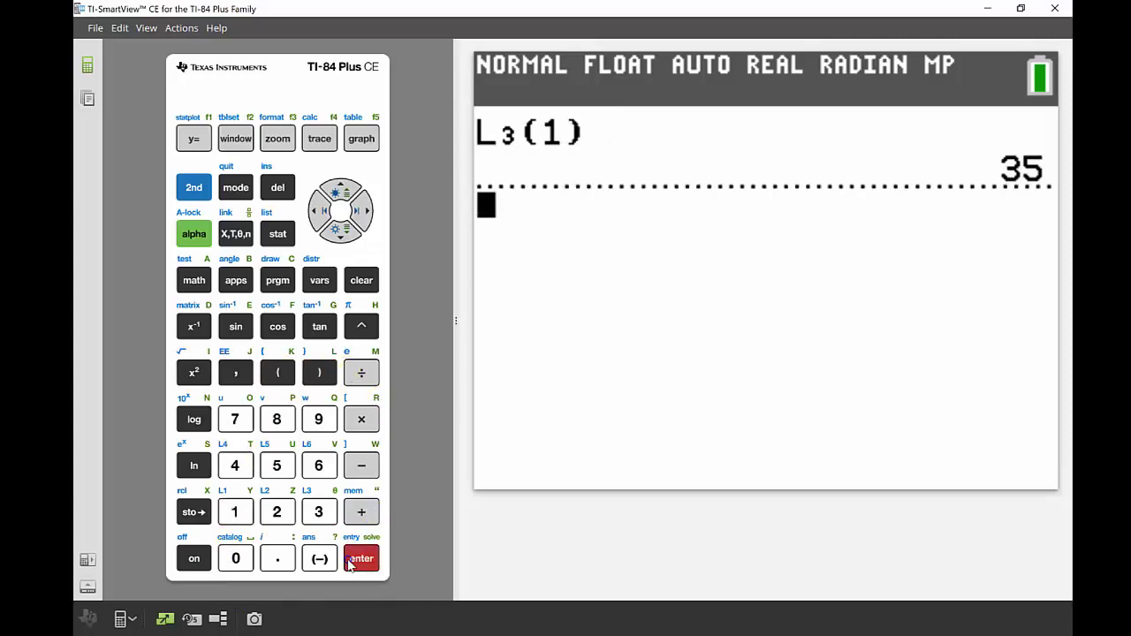
- Recall the fifteenth element of the same list by evaluating L3(15)
{"action": "left_click", "coordinate": [198, 187]}
{"action": "left_click", "coordinate": [334, 515]}
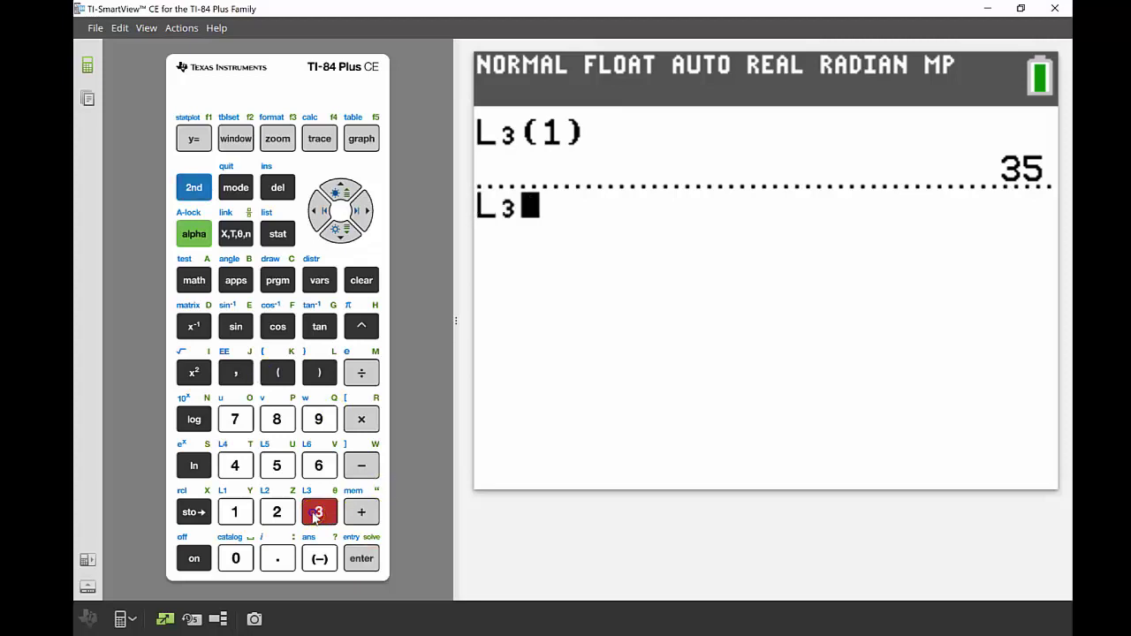
{"action": "left_click", "coordinate": [277, 372]}
{"action": "left_click", "coordinate": [235, 511]}
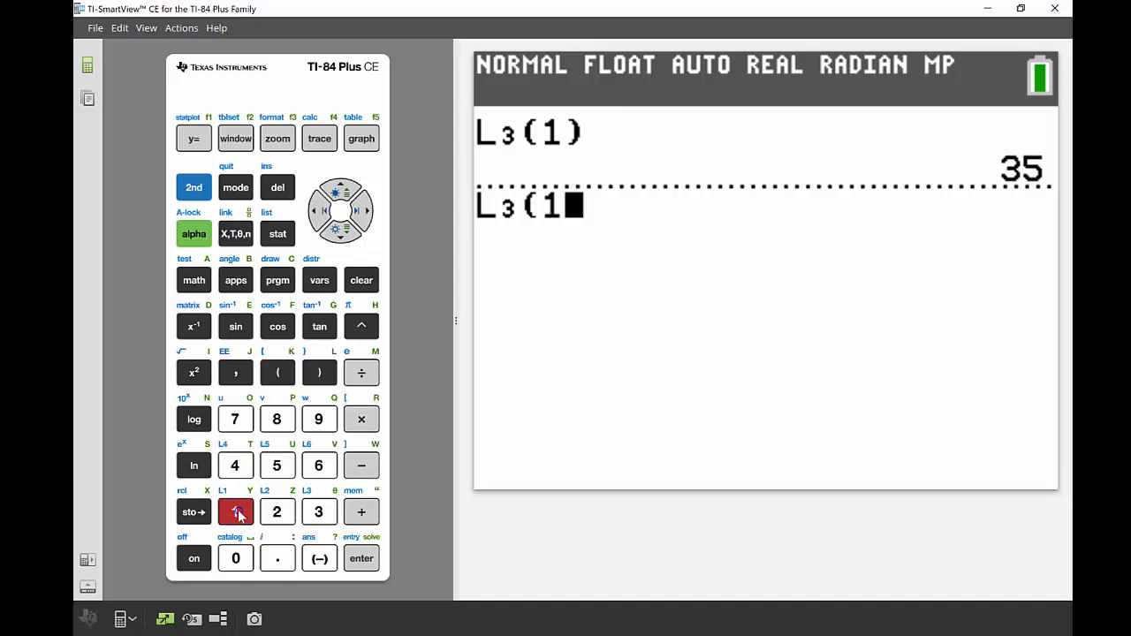
{"action": "left_click", "coordinate": [276, 466]}
{"action": "left_click", "coordinate": [320, 372]}
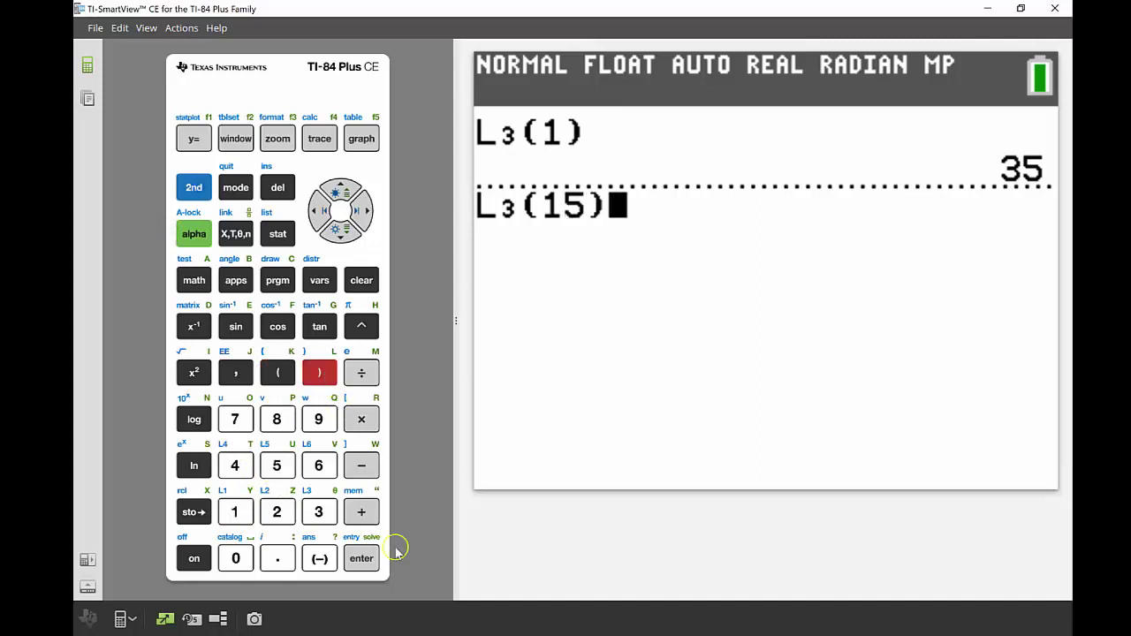
{"action": "left_click", "coordinate": [362, 558]}
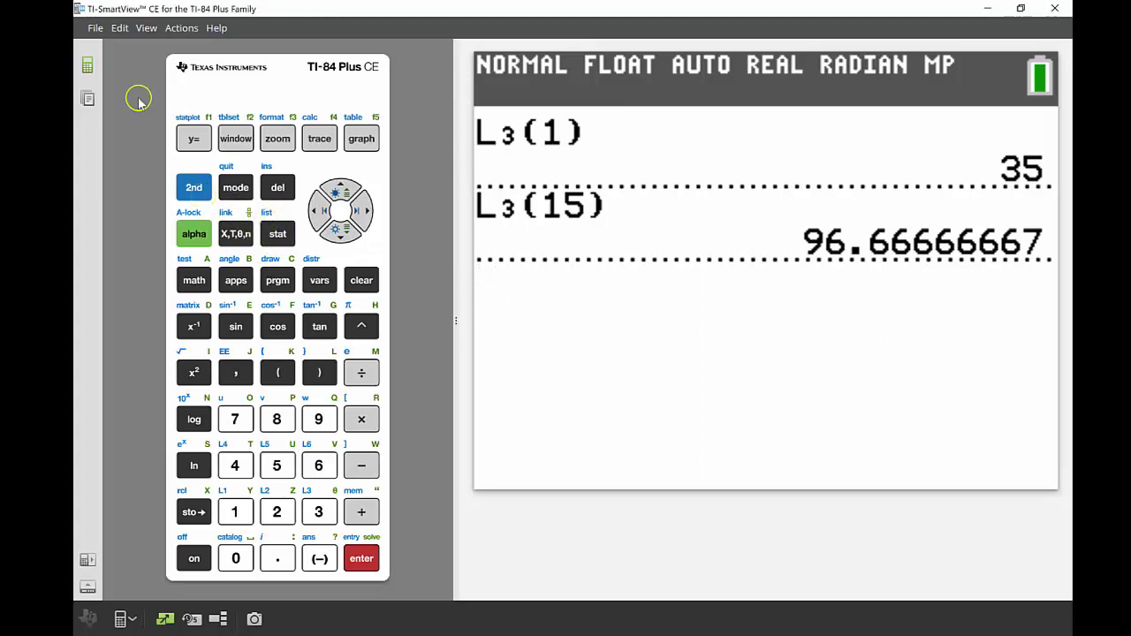
- Calculate the average percentage by evaluating mean( on list L3
{"action": "left_click", "coordinate": [199, 192]}
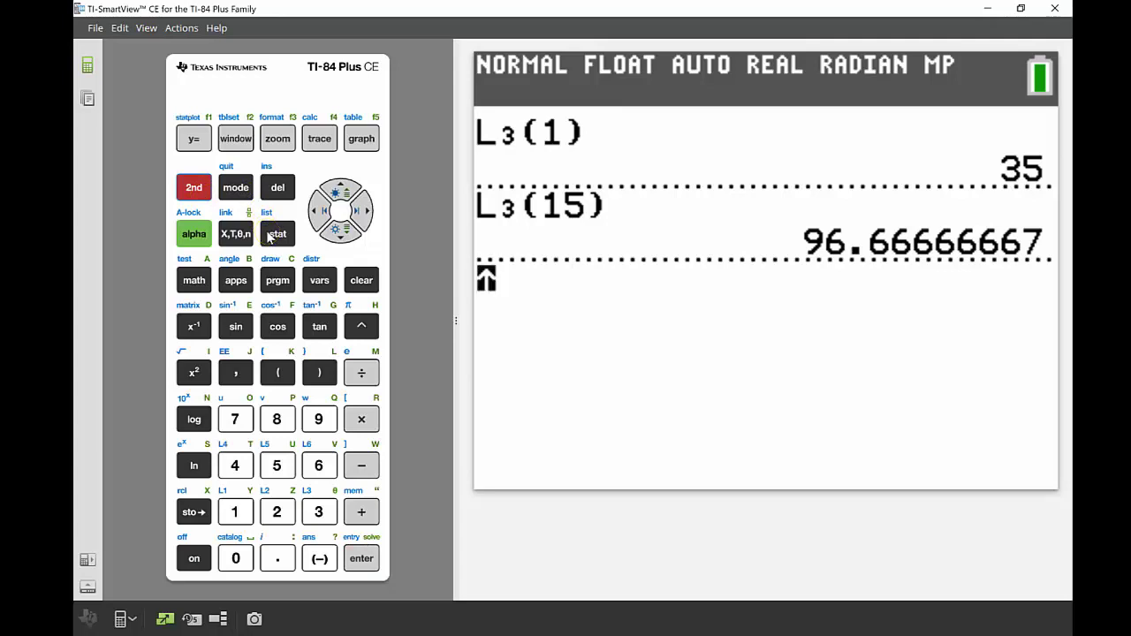
{"action": "left_click", "coordinate": [274, 233]}
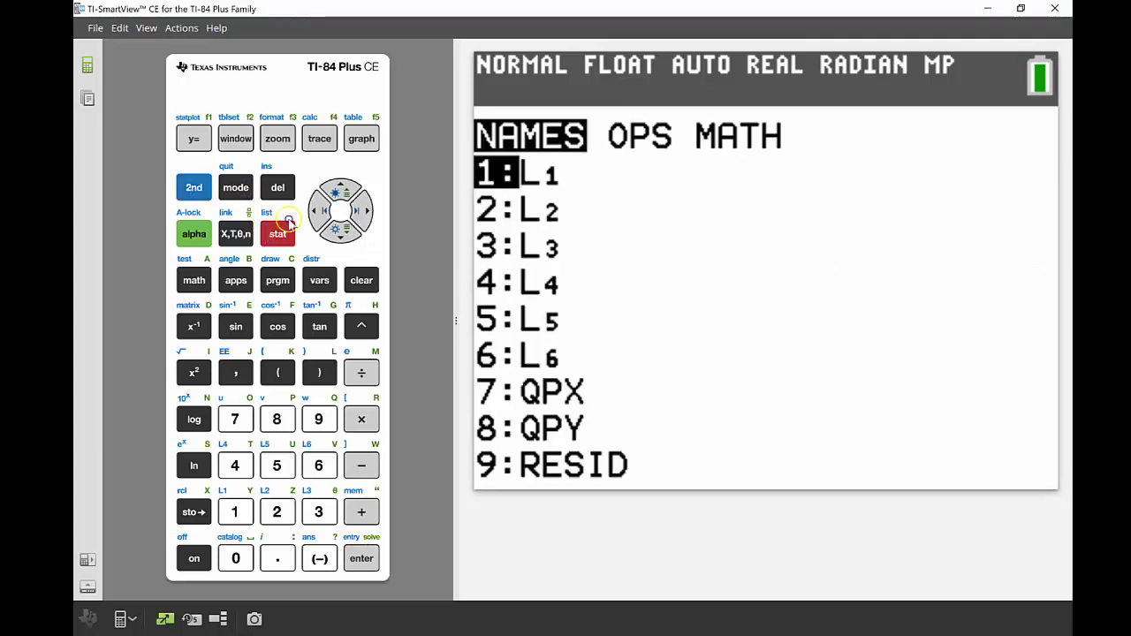
{"action": "left_click", "coordinate": [359, 215]}
{"action": "left_click", "coordinate": [360, 215]}
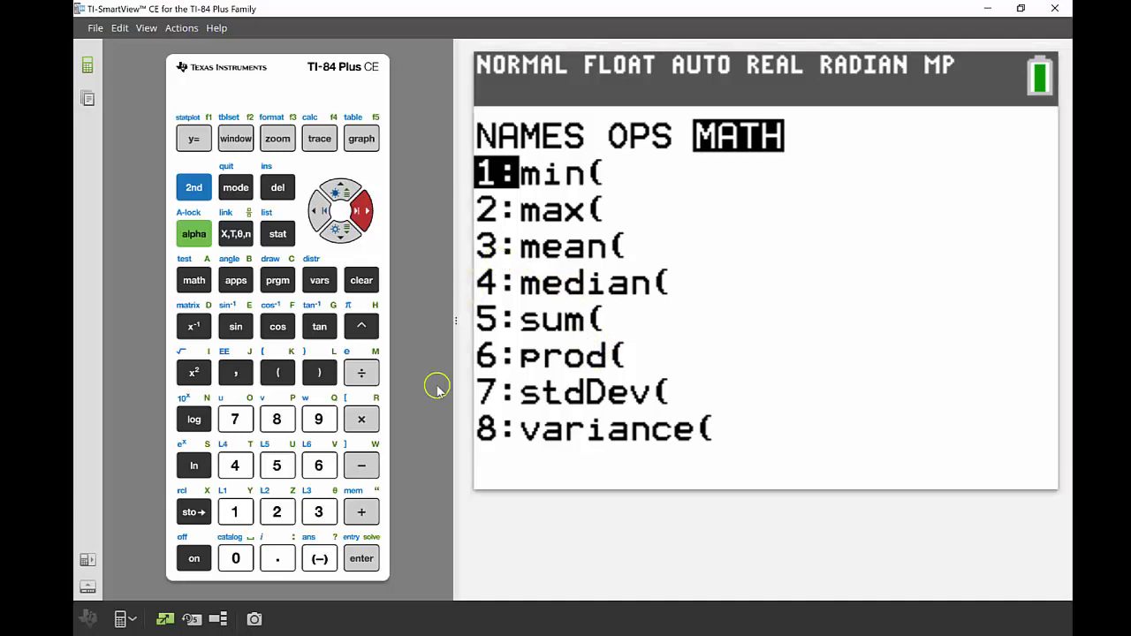
{"action": "left_click", "coordinate": [324, 512]}
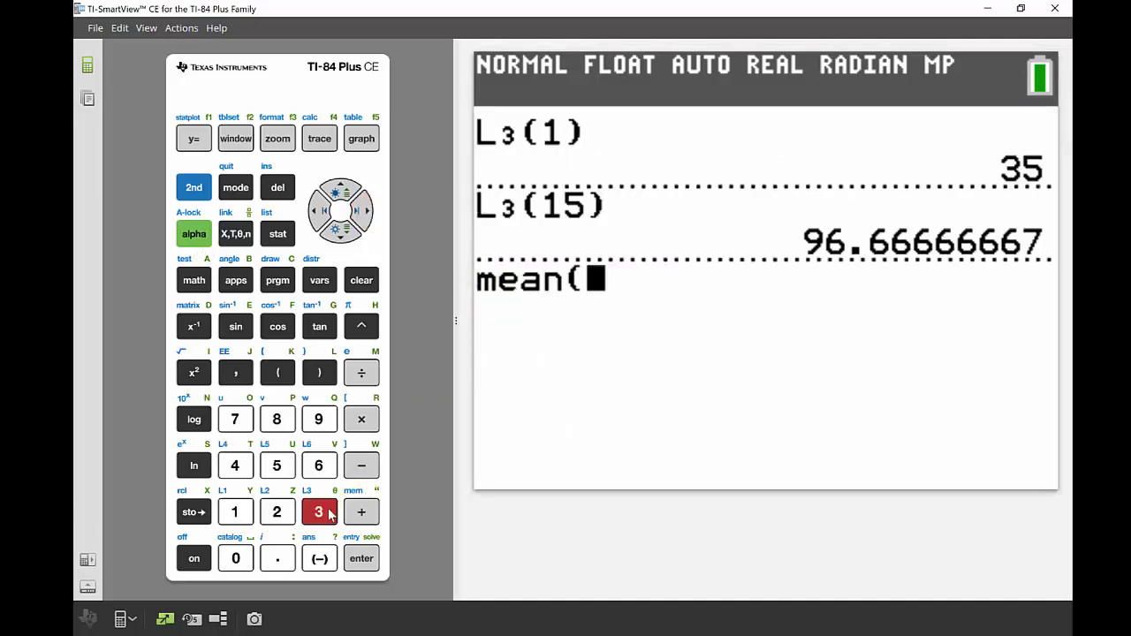
{"action": "left_click", "coordinate": [194, 187]}
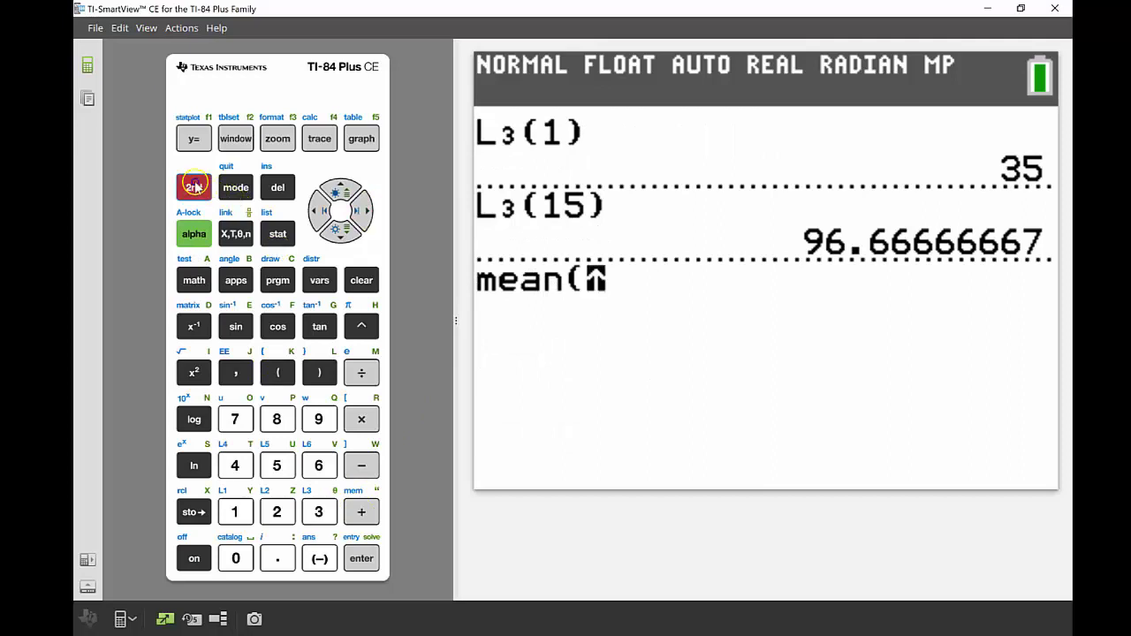
{"action": "left_click", "coordinate": [319, 511]}
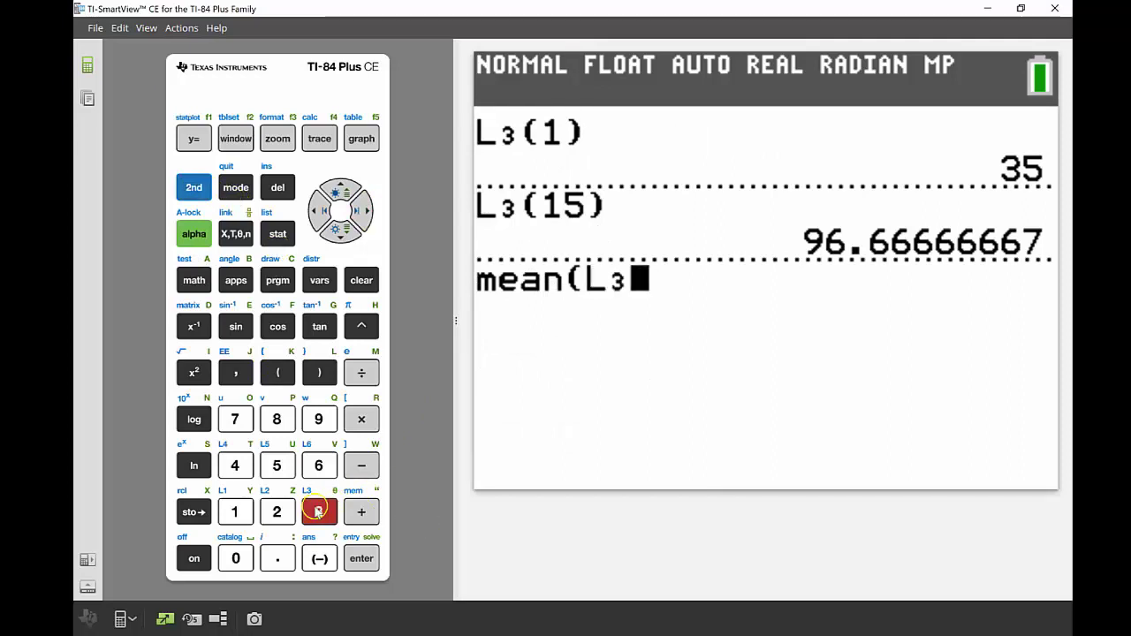
{"action": "left_click", "coordinate": [364, 561]}
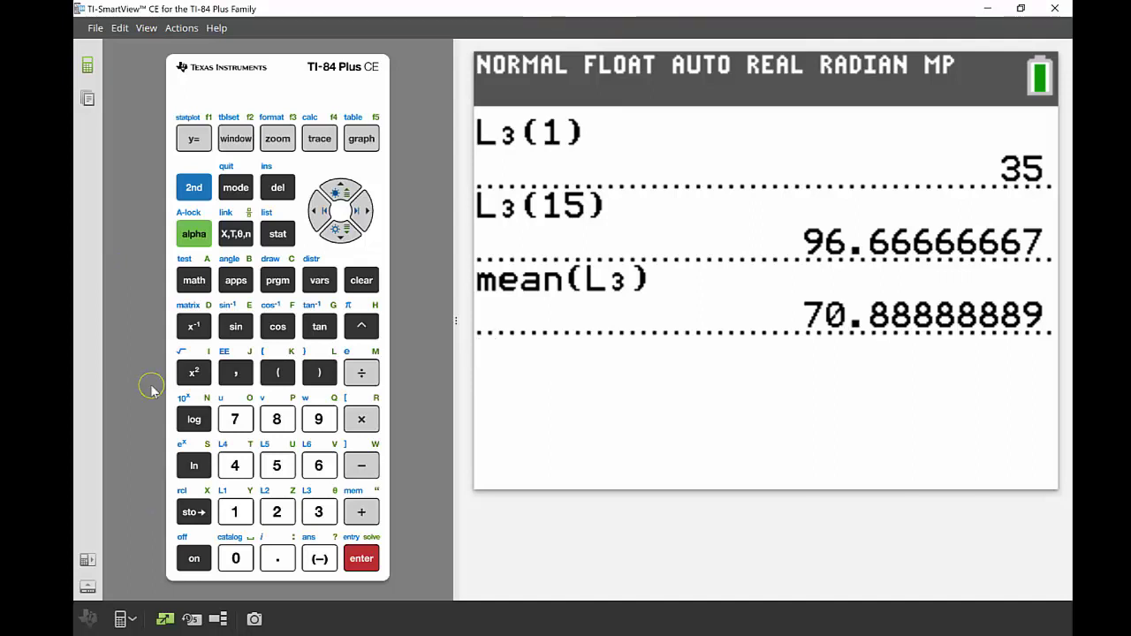
- Square every mark in the first list by evaluating (L1)² on the home screen
{"action": "left_click", "coordinate": [281, 374]}
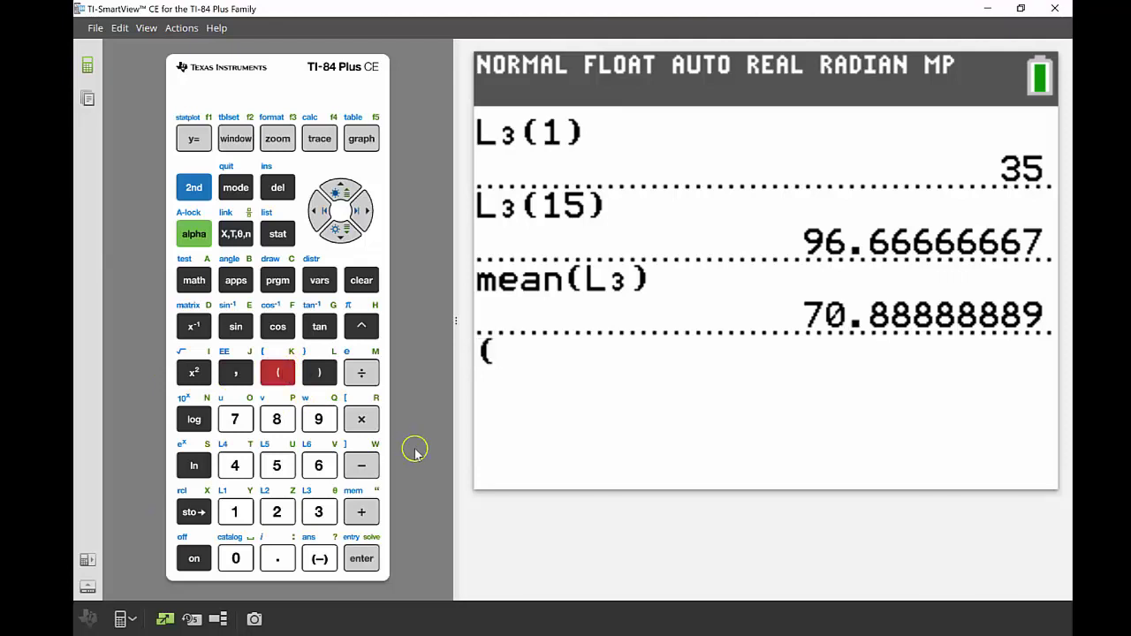
{"action": "left_click", "coordinate": [193, 187]}
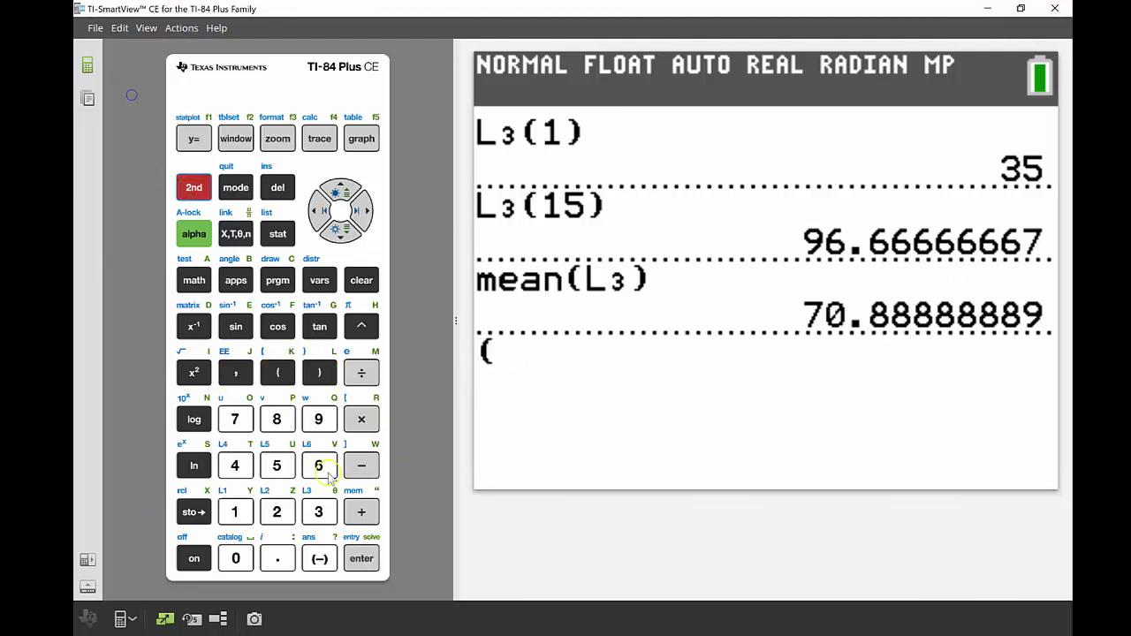
{"action": "left_click", "coordinate": [235, 516]}
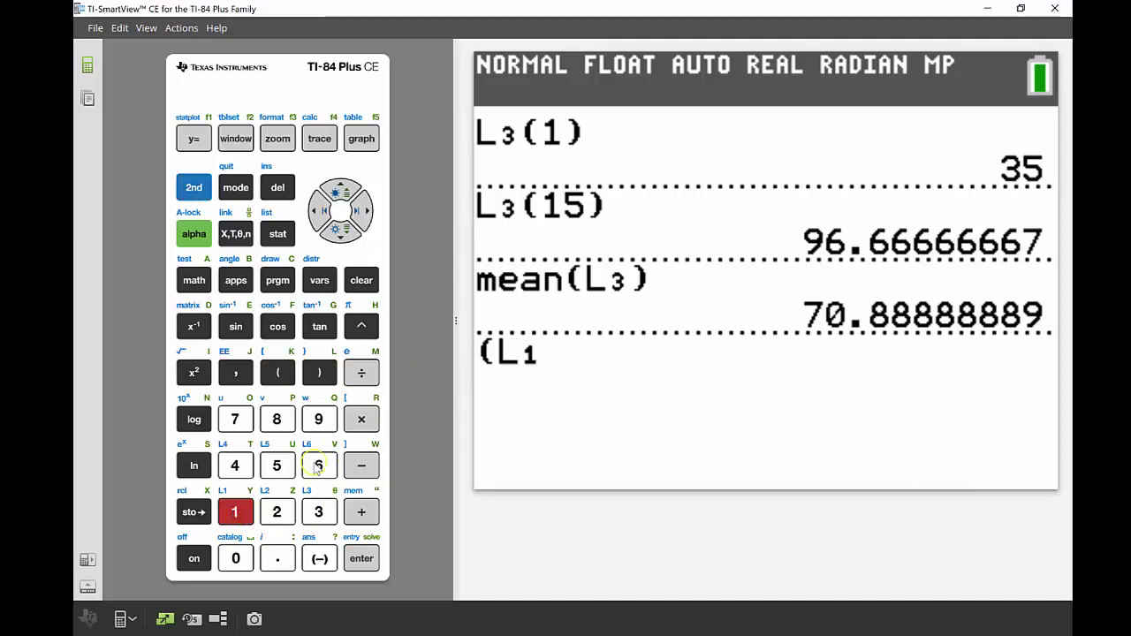
{"action": "left_click", "coordinate": [322, 378]}
{"action": "left_click", "coordinate": [195, 373]}
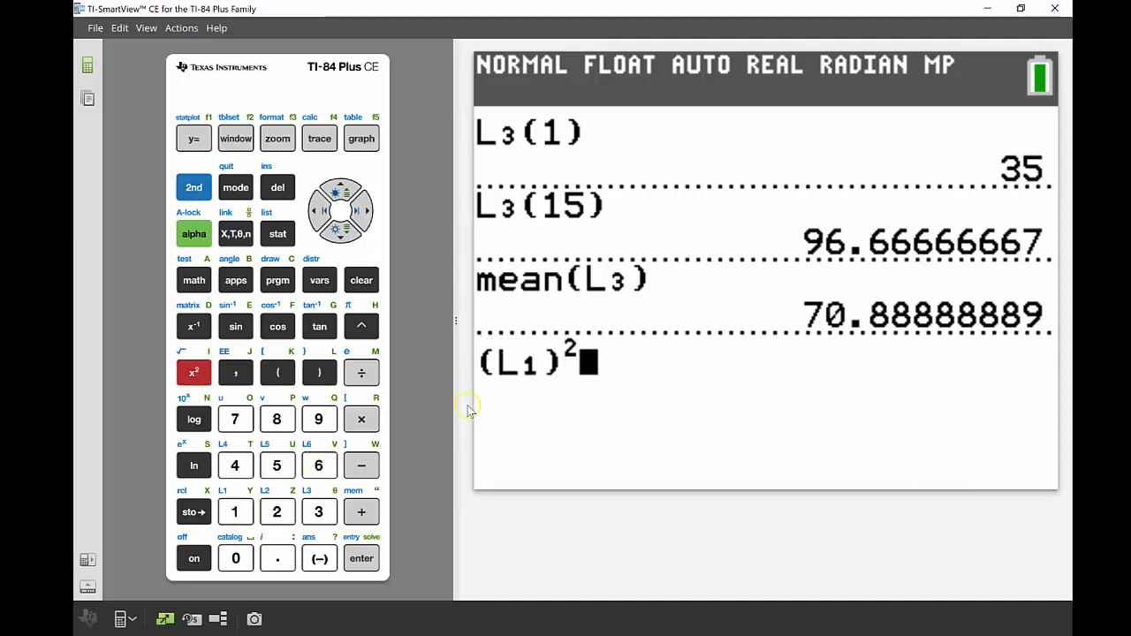
{"action": "left_click", "coordinate": [362, 562]}
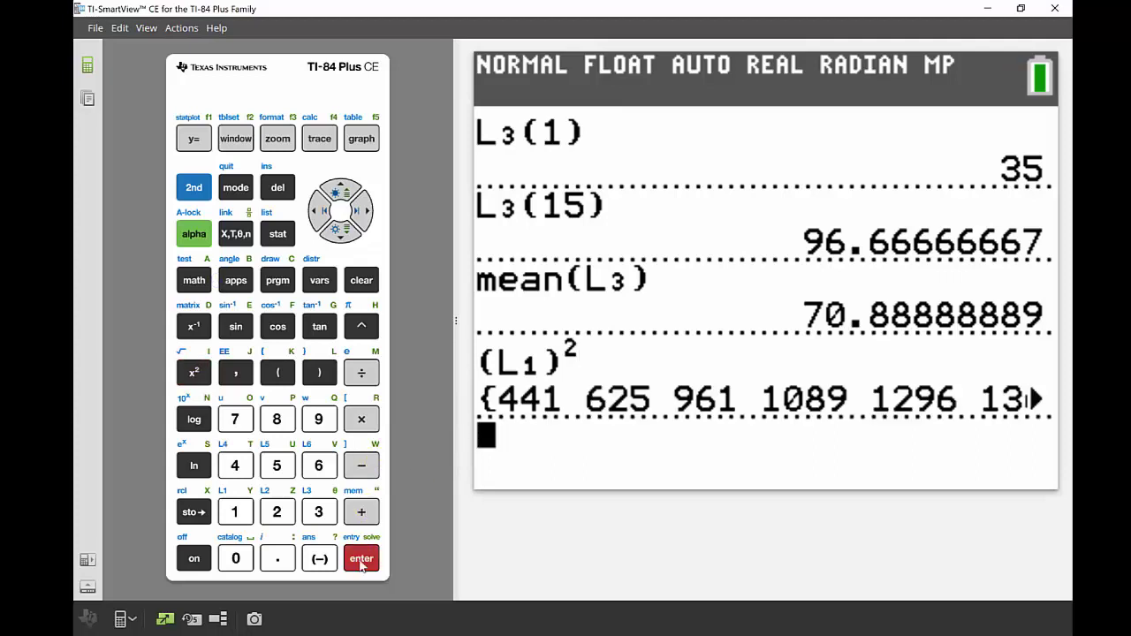
- Store the list of squared marks in L4 and open the list editor
{"action": "left_click", "coordinate": [196, 514]}
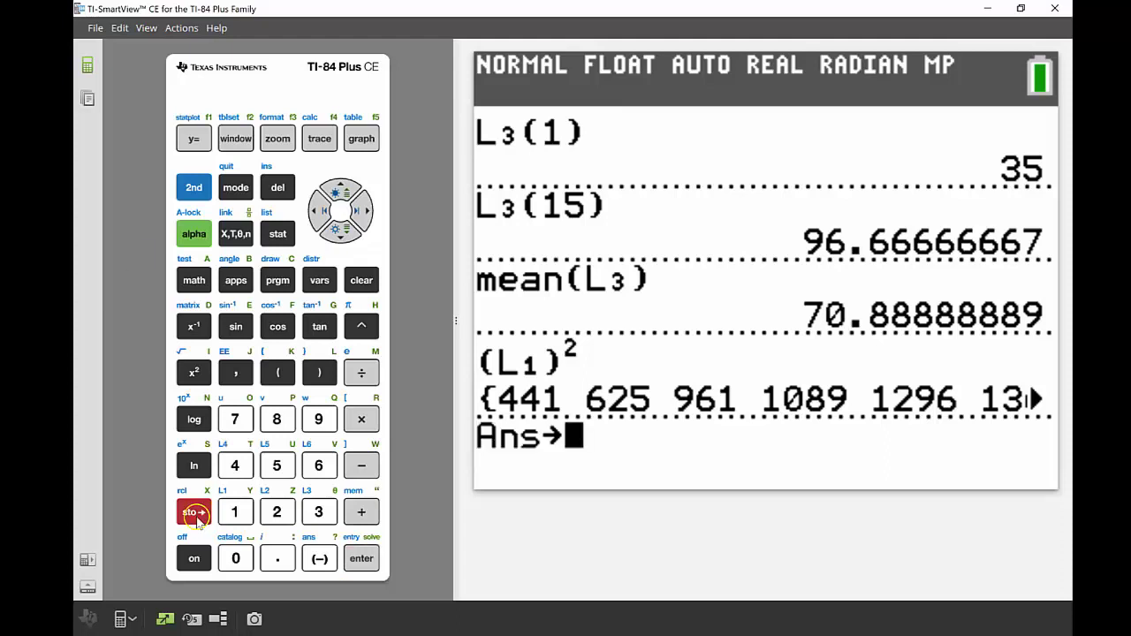
{"action": "left_click", "coordinate": [187, 234]}
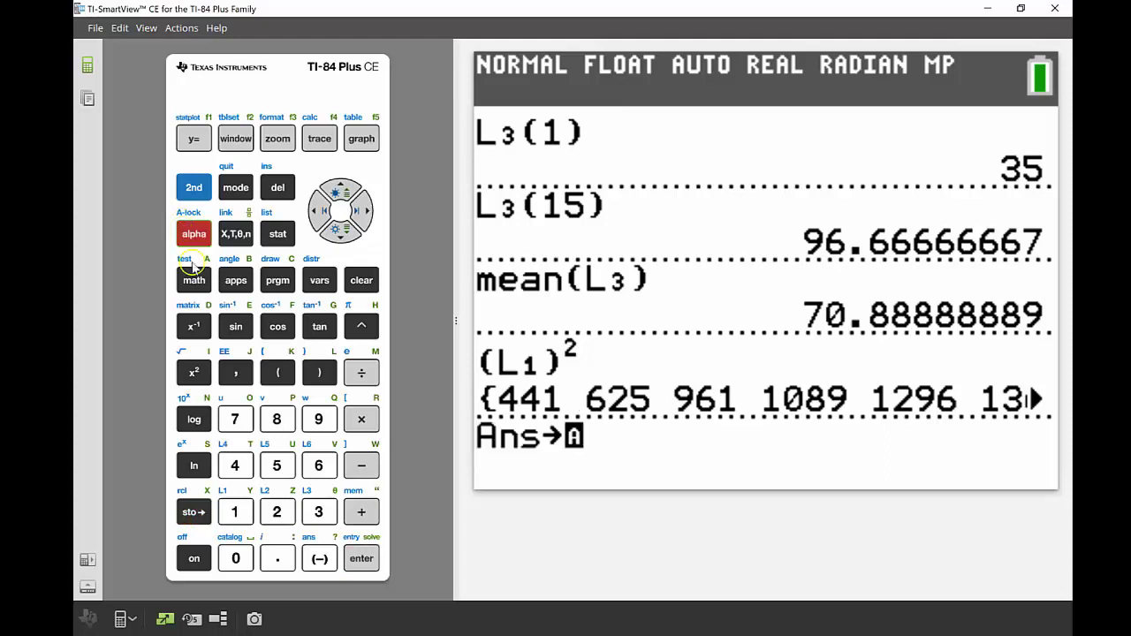
{"action": "left_click", "coordinate": [192, 186]}
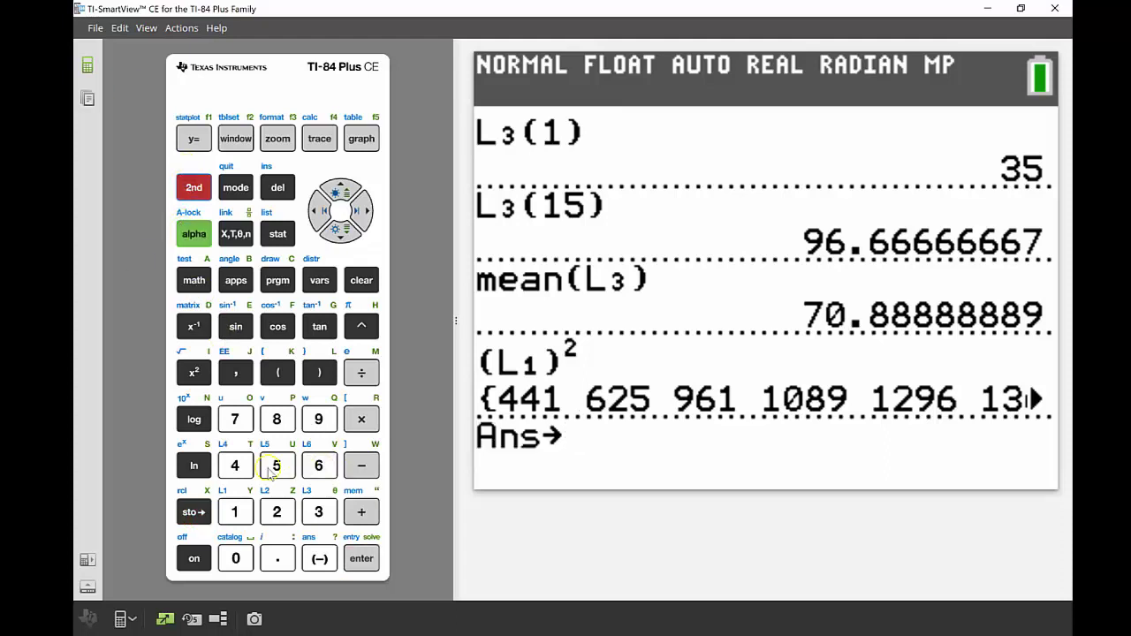
{"action": "left_click", "coordinate": [235, 465]}
{"action": "left_click", "coordinate": [363, 560]}
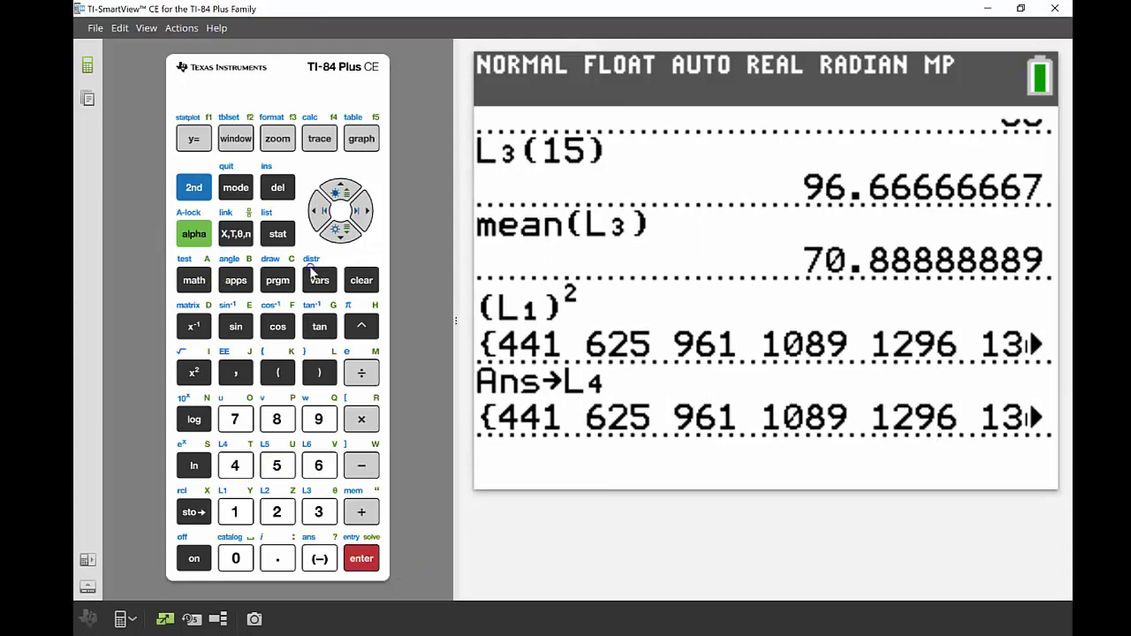
{"action": "left_click", "coordinate": [277, 237]}
{"action": "left_click", "coordinate": [362, 559]}
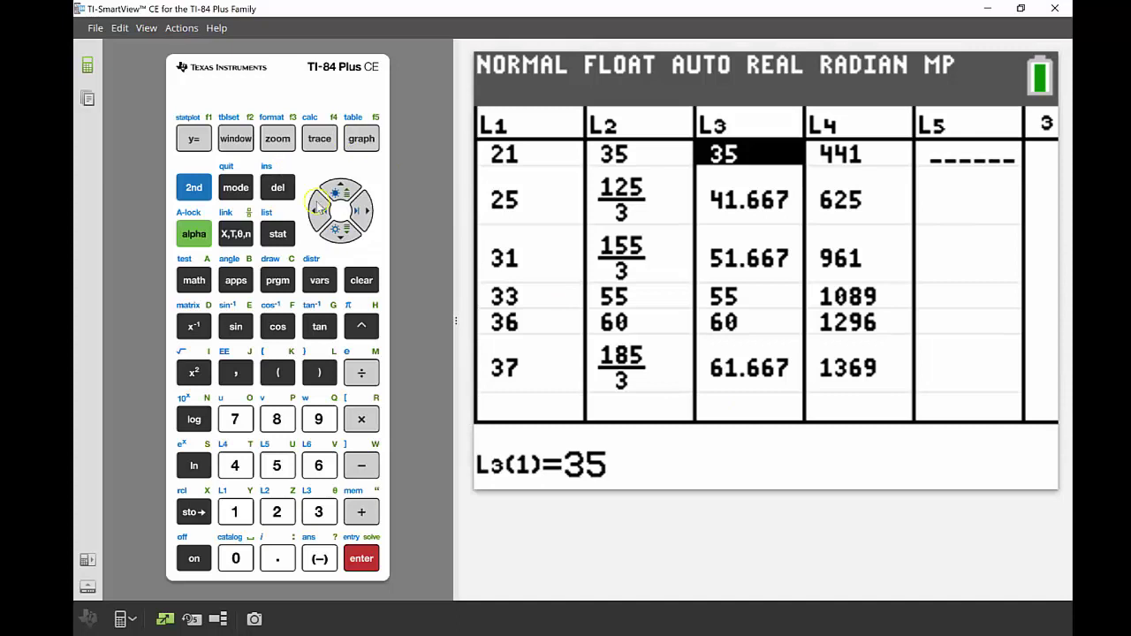
- Select the L5 column heading and start its definition with the seq( list operation
{"action": "left_click", "coordinate": [360, 213]}
{"action": "left_click", "coordinate": [360, 213]}
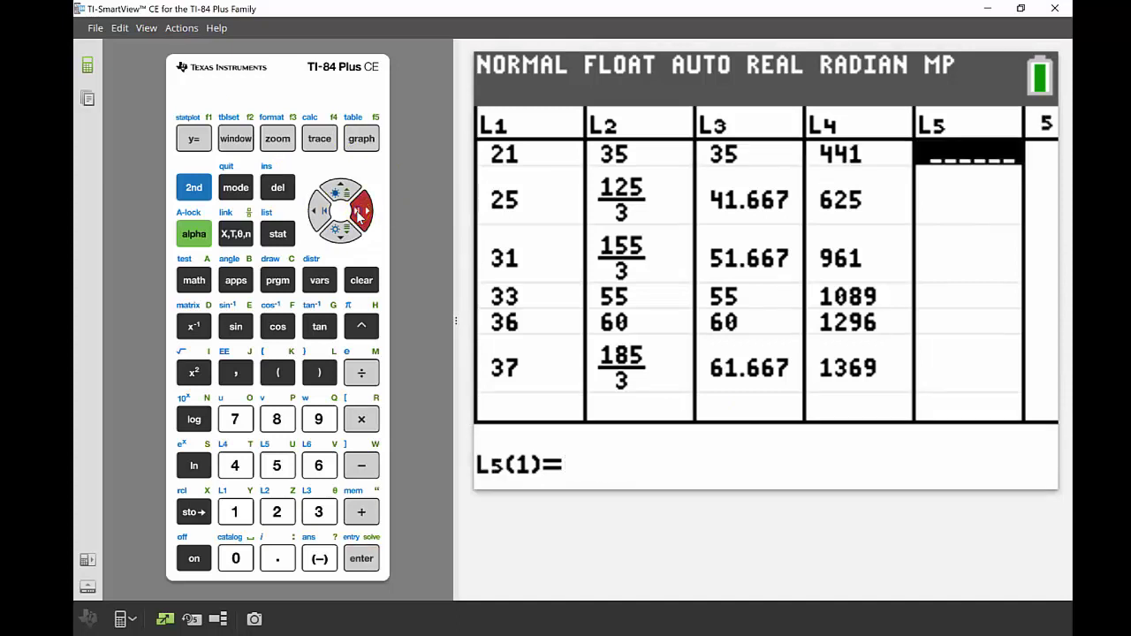
{"action": "left_click", "coordinate": [340, 188]}
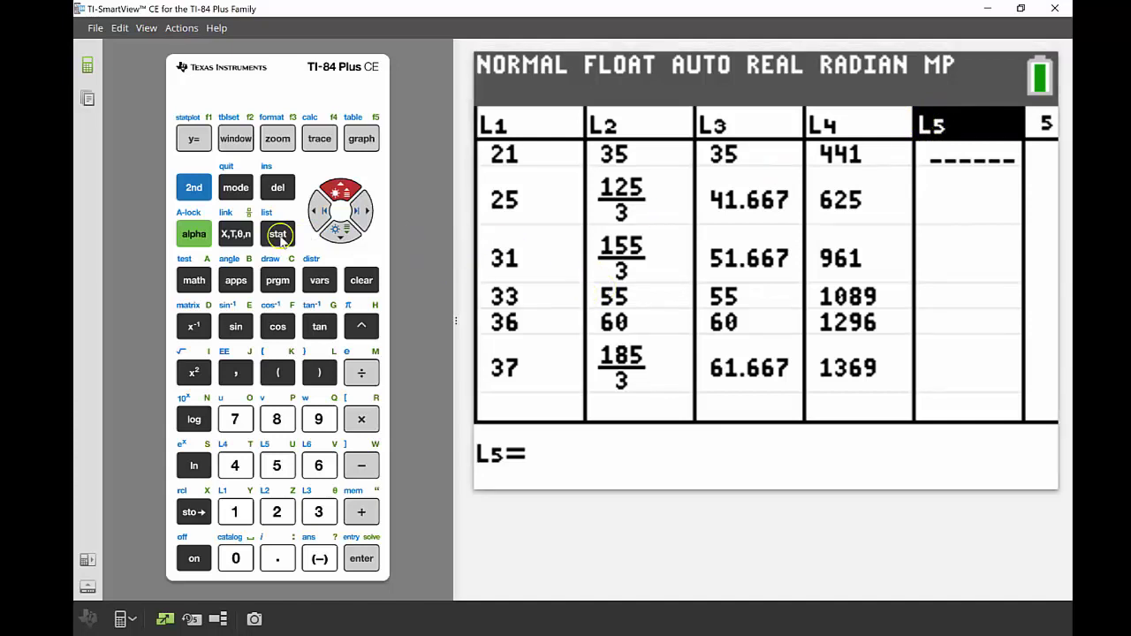
{"action": "left_click", "coordinate": [193, 186]}
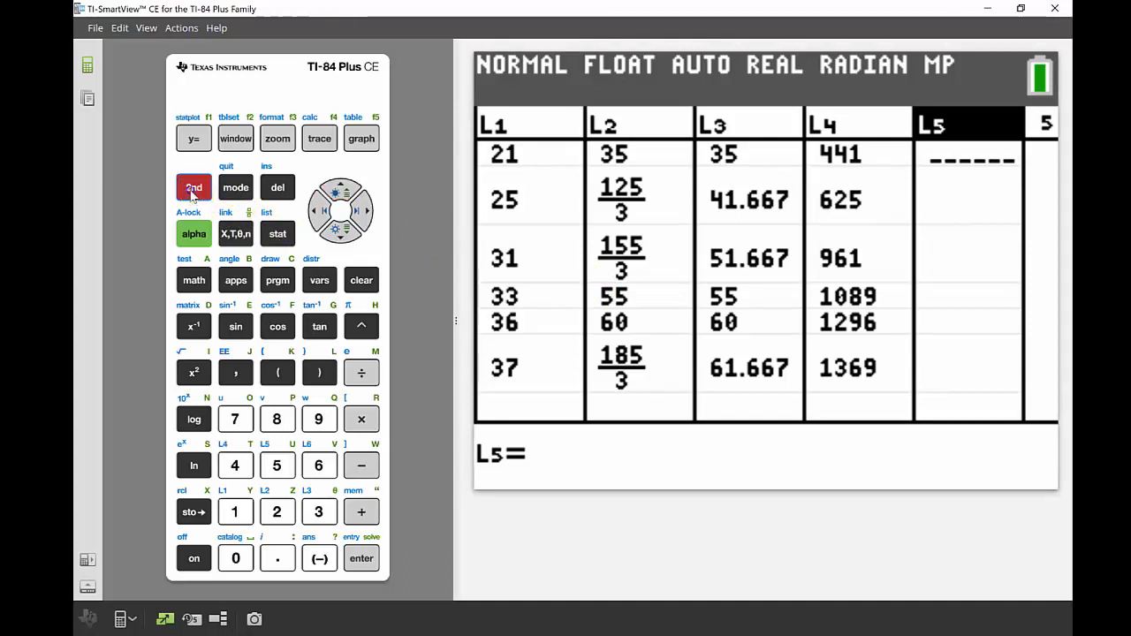
{"action": "left_click", "coordinate": [277, 233]}
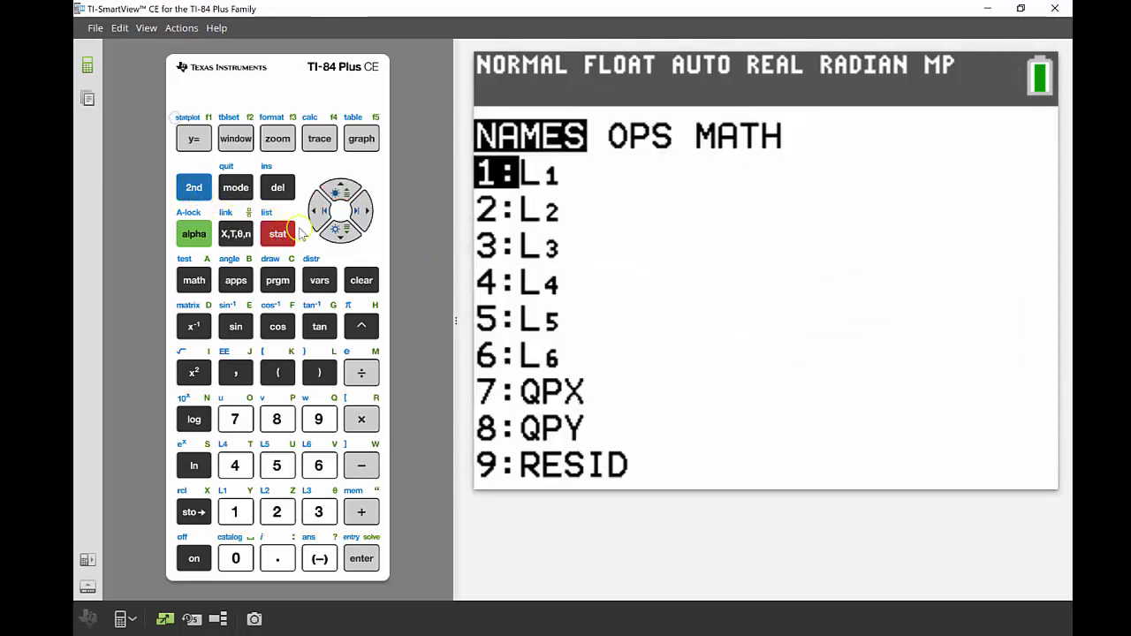
{"action": "left_click", "coordinate": [364, 208]}
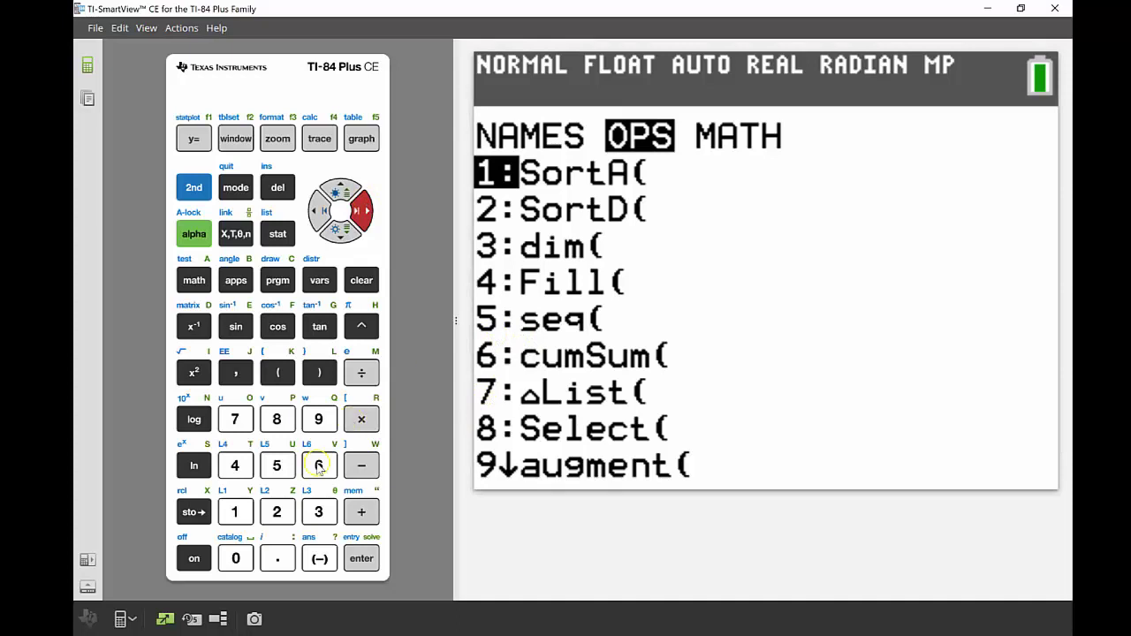
{"action": "left_click", "coordinate": [276, 465]}
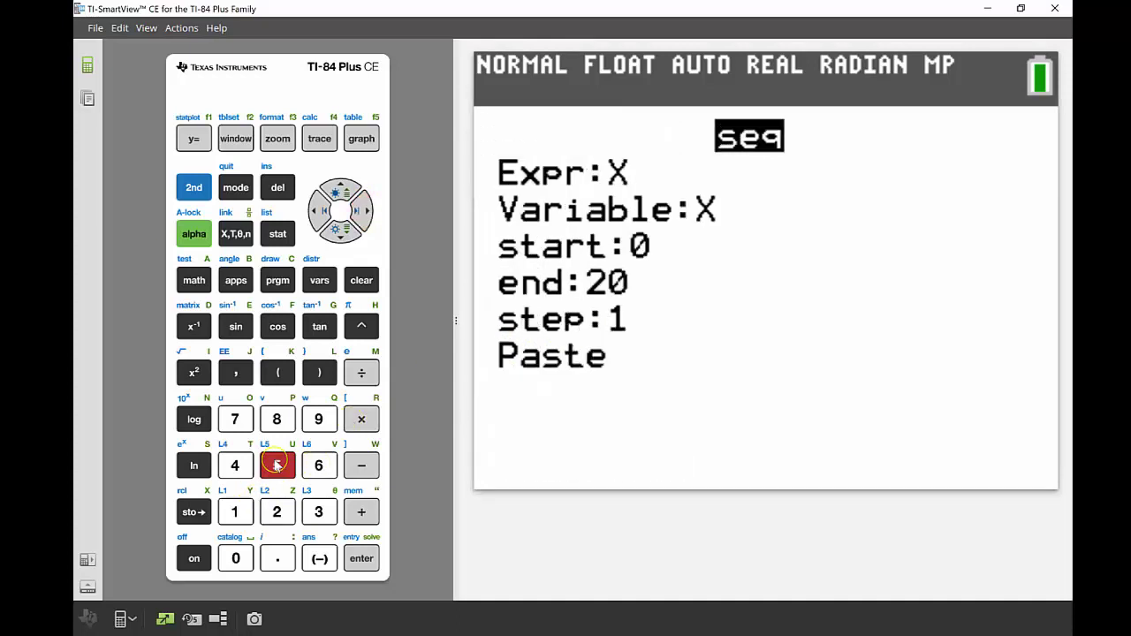
- Define the sequence with expression X, variable X, start 1, end 40 and step 2
{"action": "type", "text": "X"}
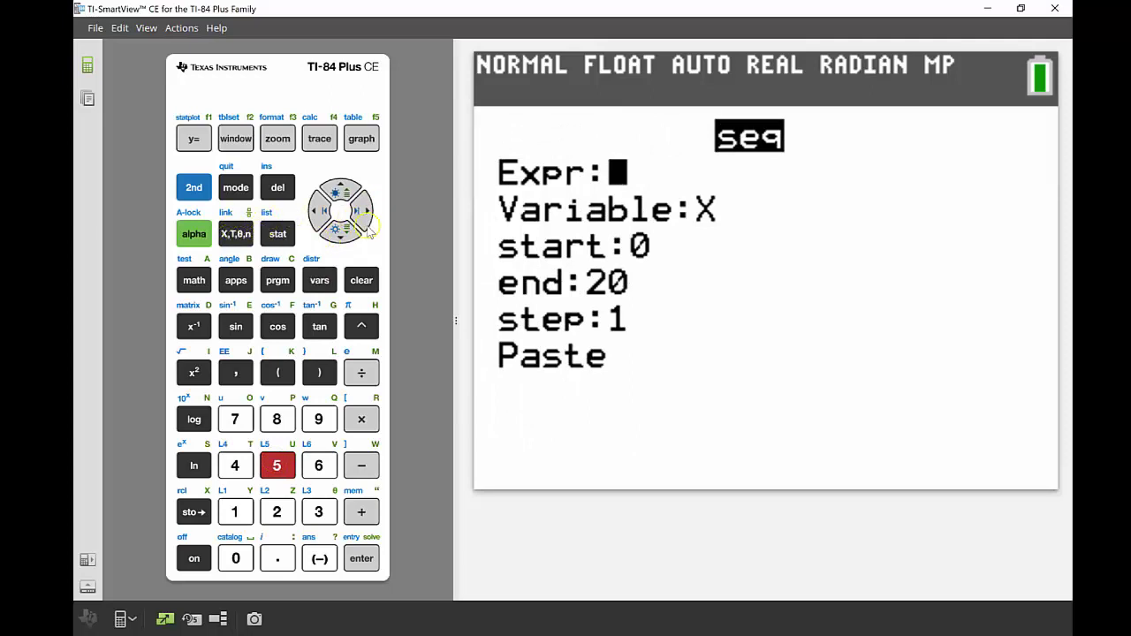
{"action": "left_click", "coordinate": [340, 233]}
{"action": "left_click", "coordinate": [341, 235]}
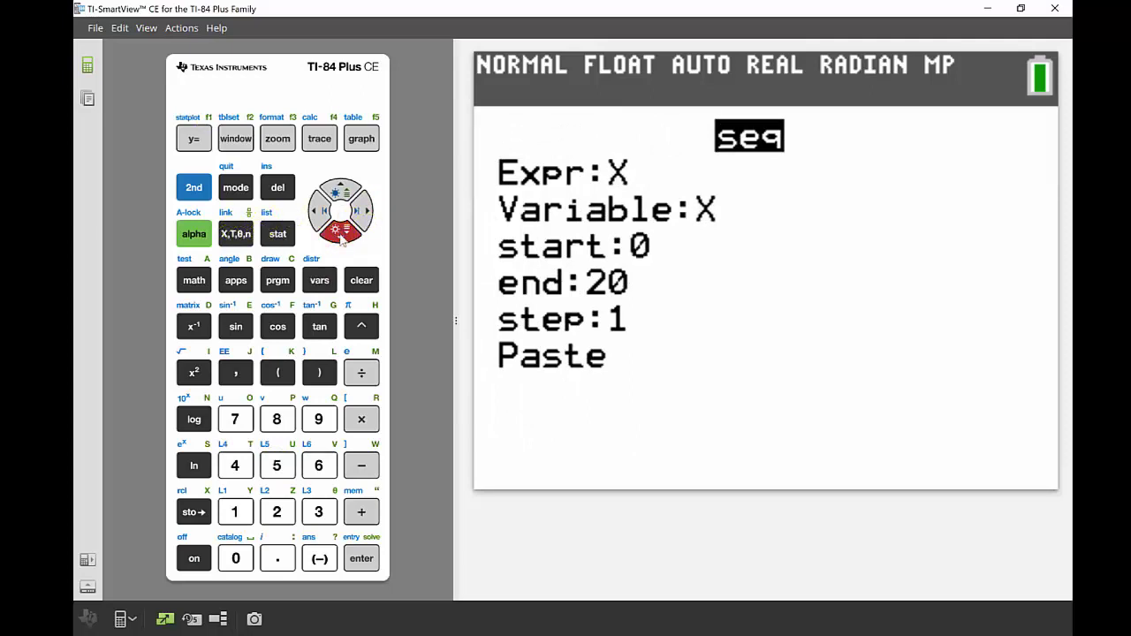
{"action": "left_click", "coordinate": [232, 501]}
{"action": "key", "text": "Down"}
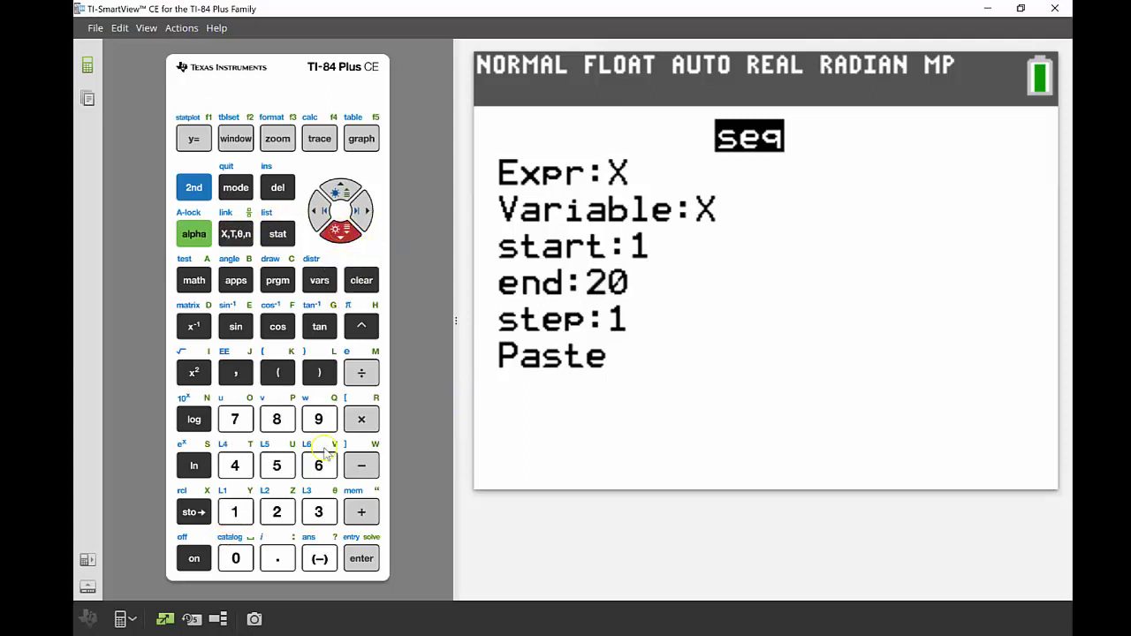
{"action": "left_click", "coordinate": [235, 466]}
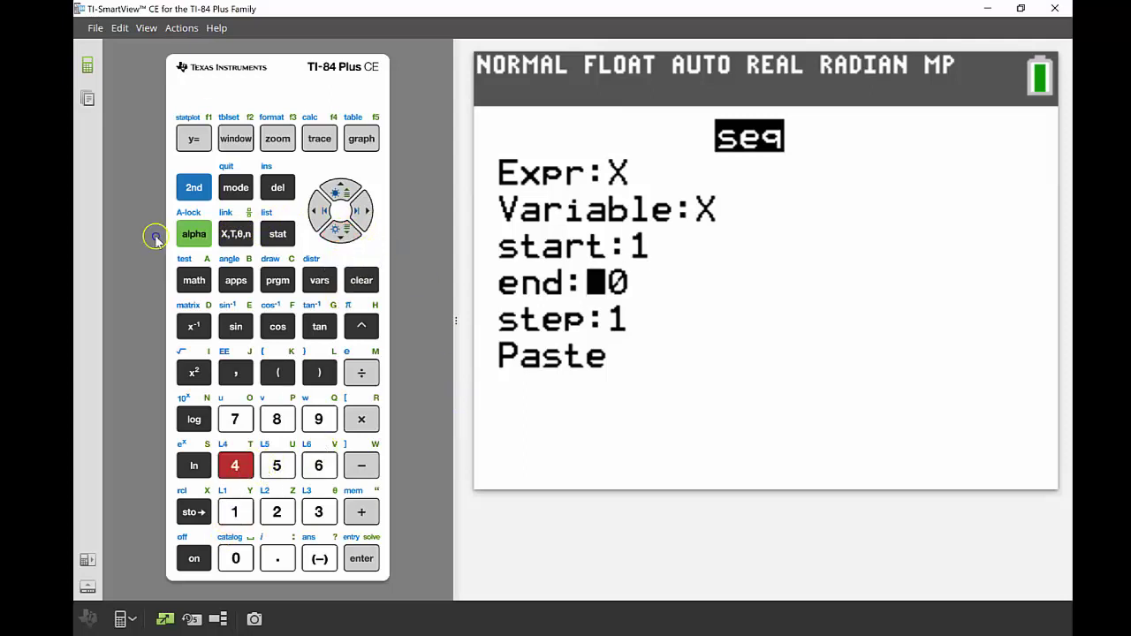
{"action": "left_click", "coordinate": [235, 557]}
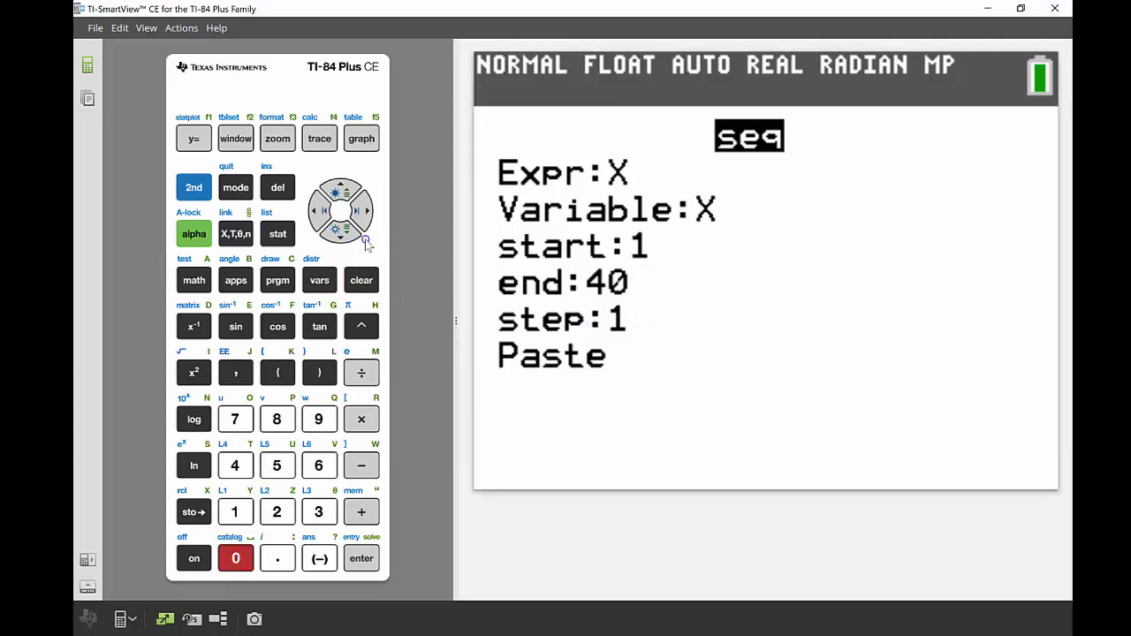
{"action": "key", "text": "Down"}
{"action": "type", "text": "2"}
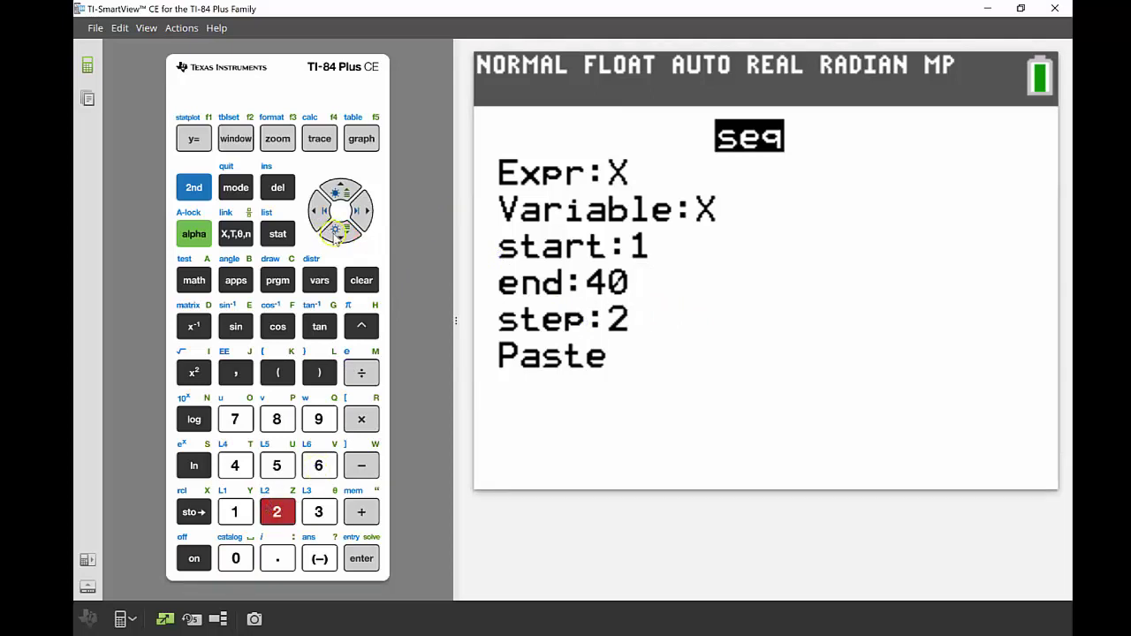
- Paste the completed seq( definition, fill L5 with the sequence and look through its first twelve elements
{"action": "key", "text": "Down"}
{"action": "key", "text": "Return"}
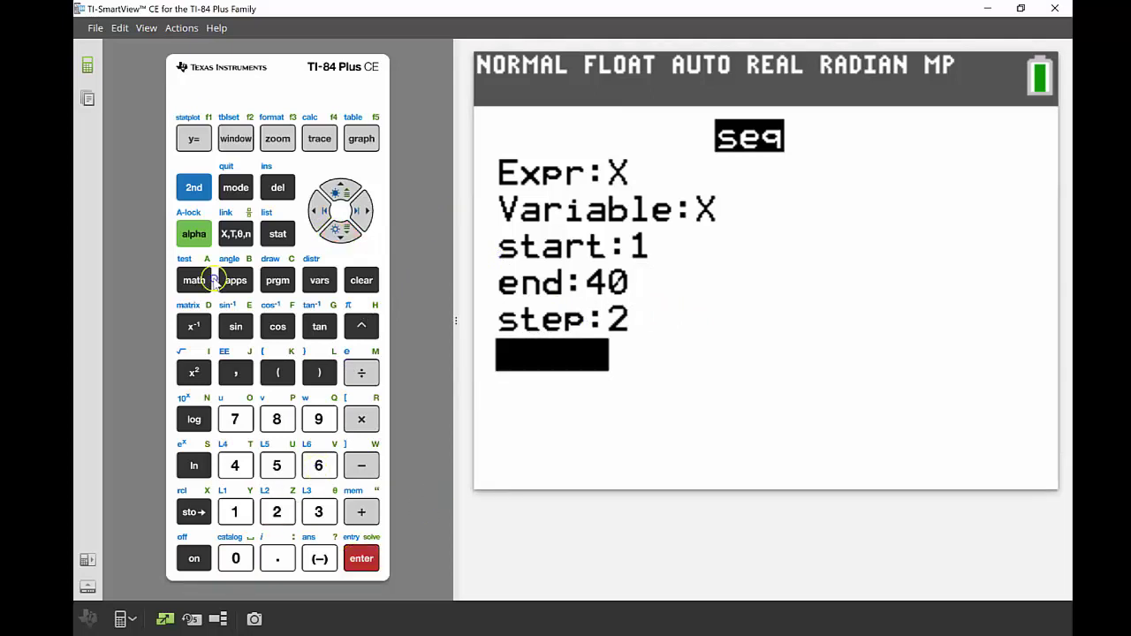
{"action": "left_click", "coordinate": [360, 559]}
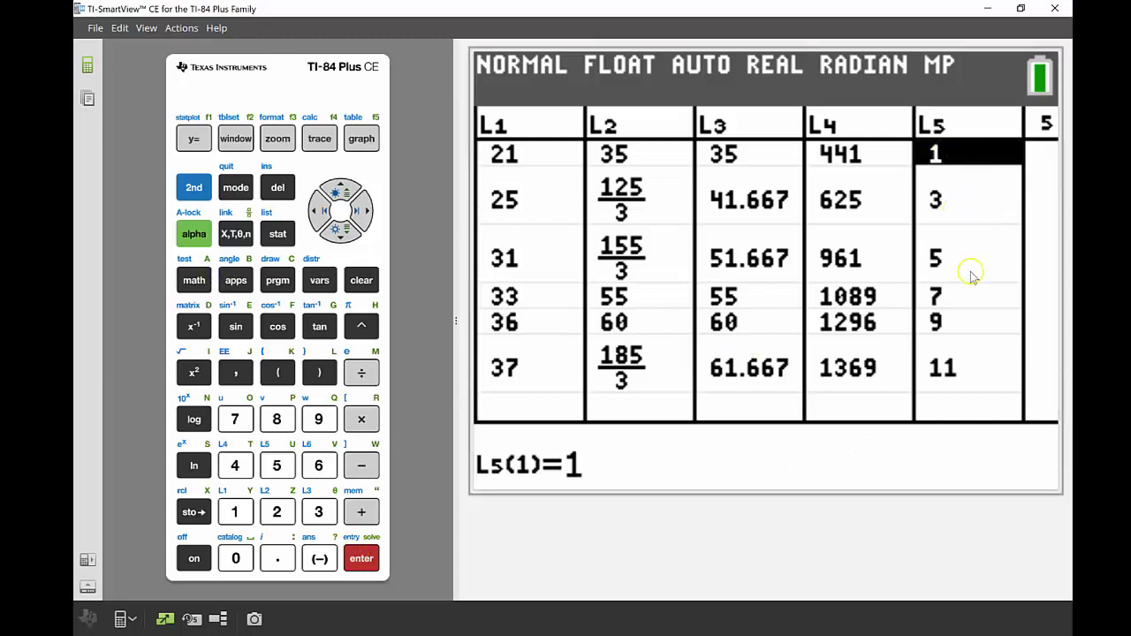
{"action": "left_click", "coordinate": [346, 231]}
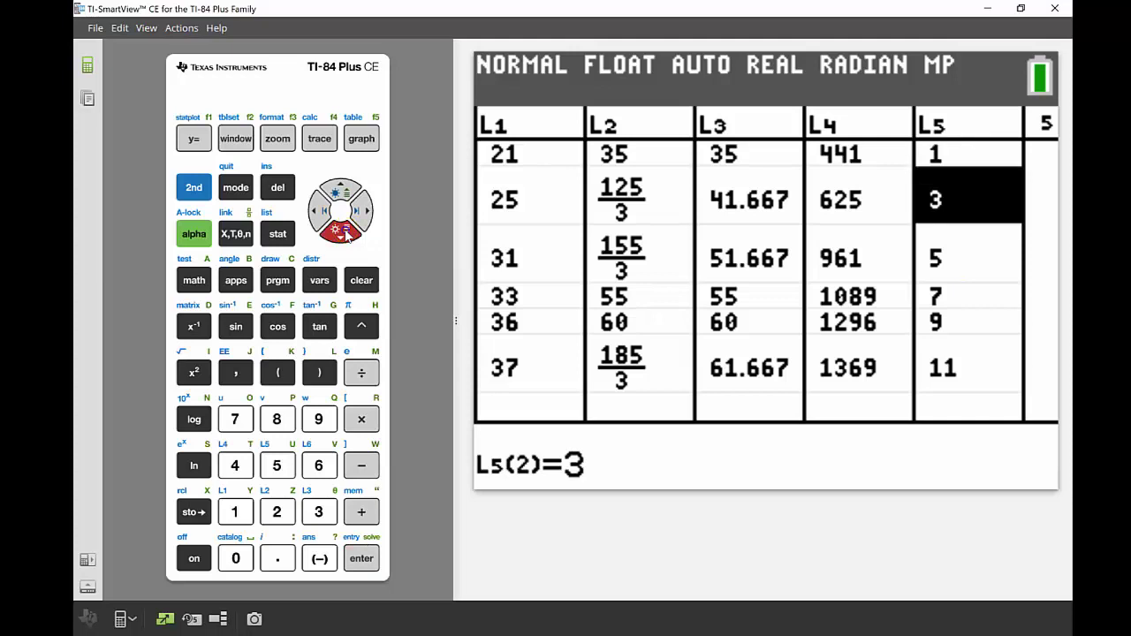
{"action": "left_click", "coordinate": [346, 231]}
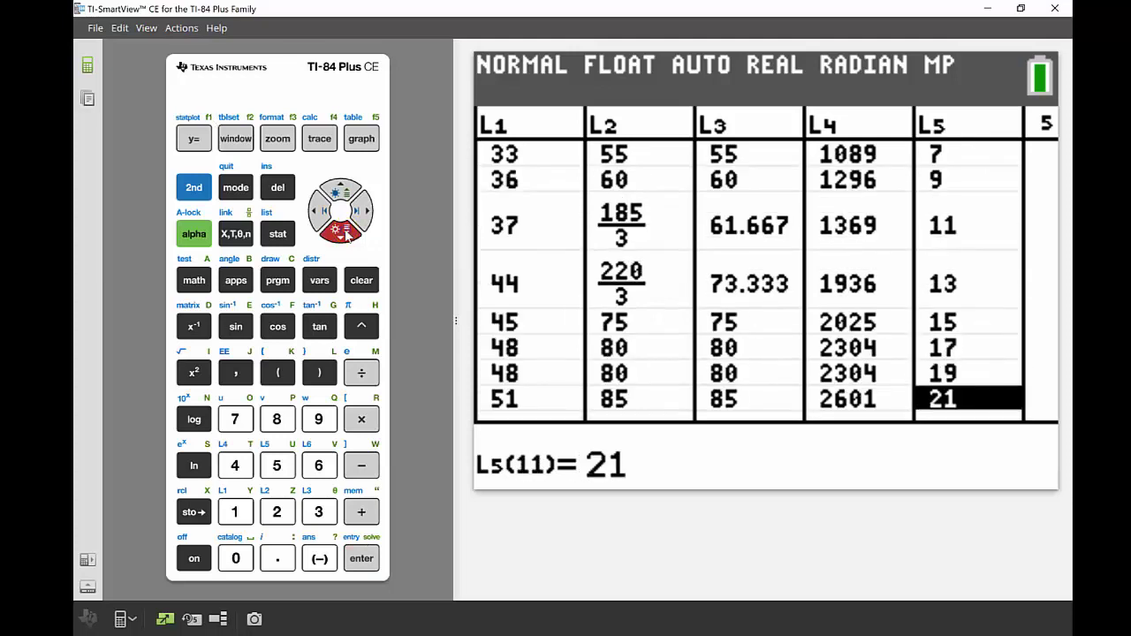
{"action": "left_click", "coordinate": [346, 232]}
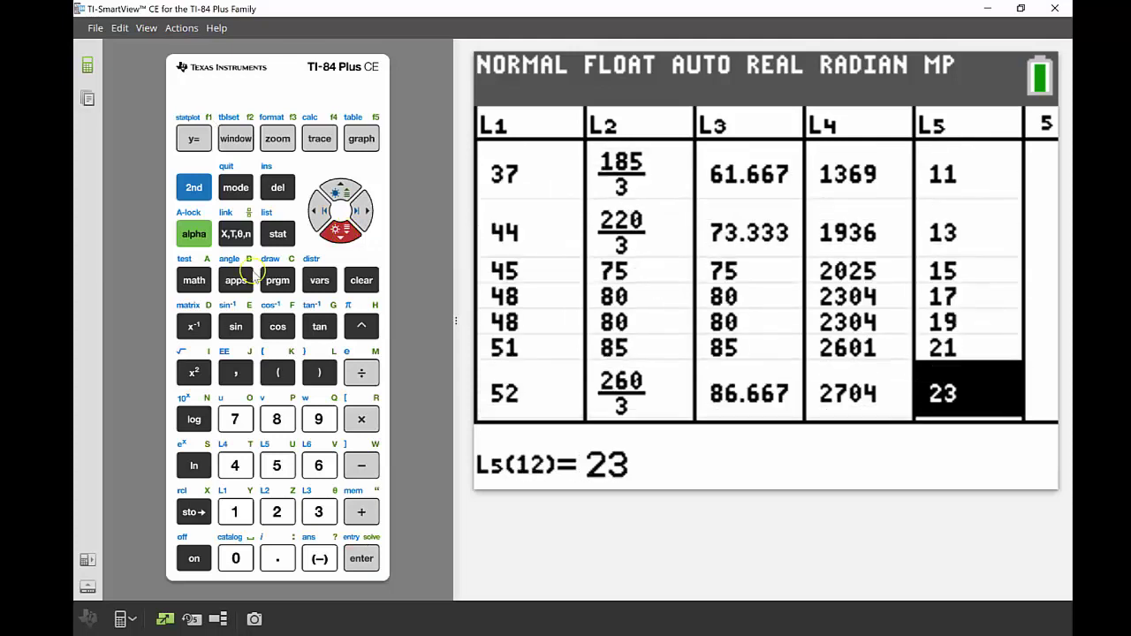